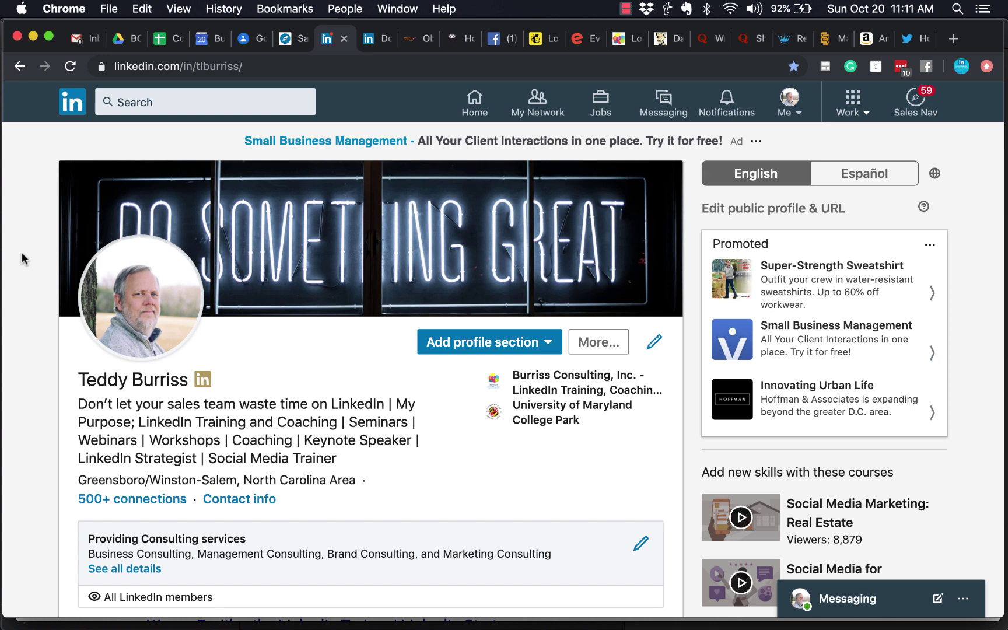
Step: Start a new post from the home feed that shares a hiring announcement, with Burriss Consulting, Inc. as the hiring company
{"action": "left_click", "coordinate": [73, 103]}
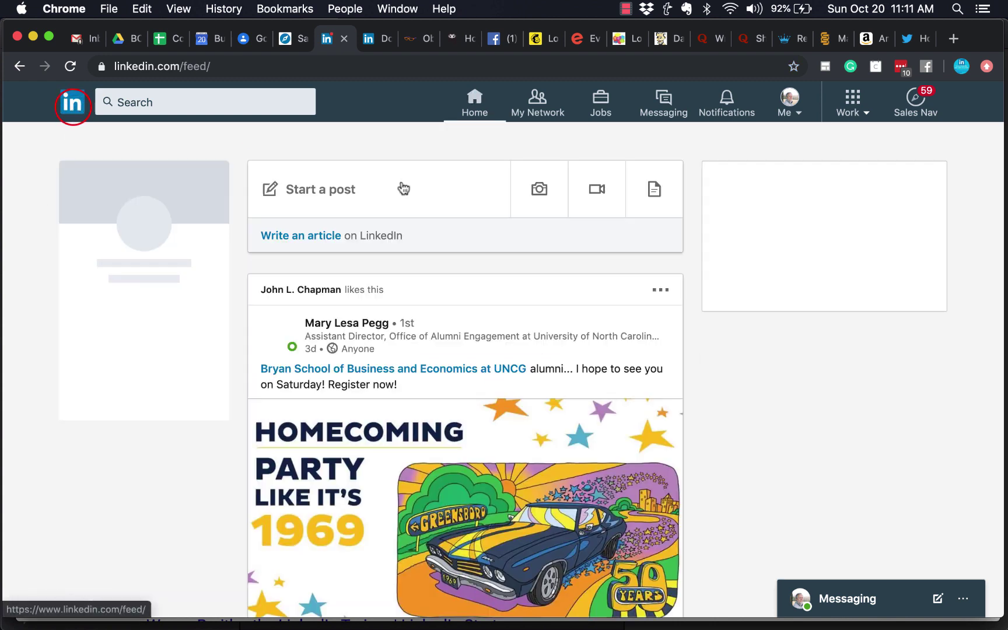
{"action": "left_click", "coordinate": [330, 188]}
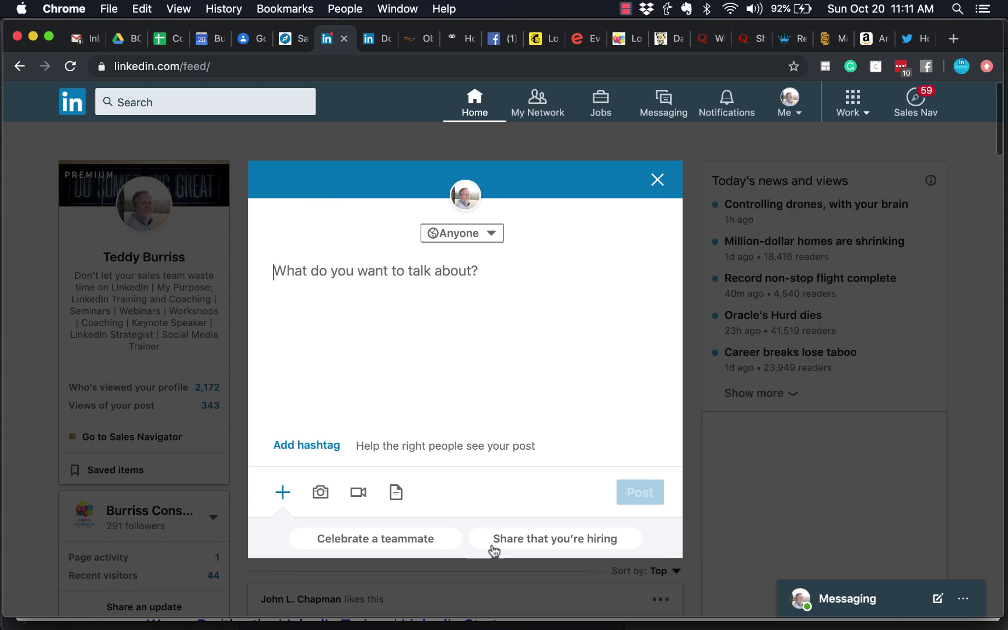
{"action": "left_click", "coordinate": [569, 543]}
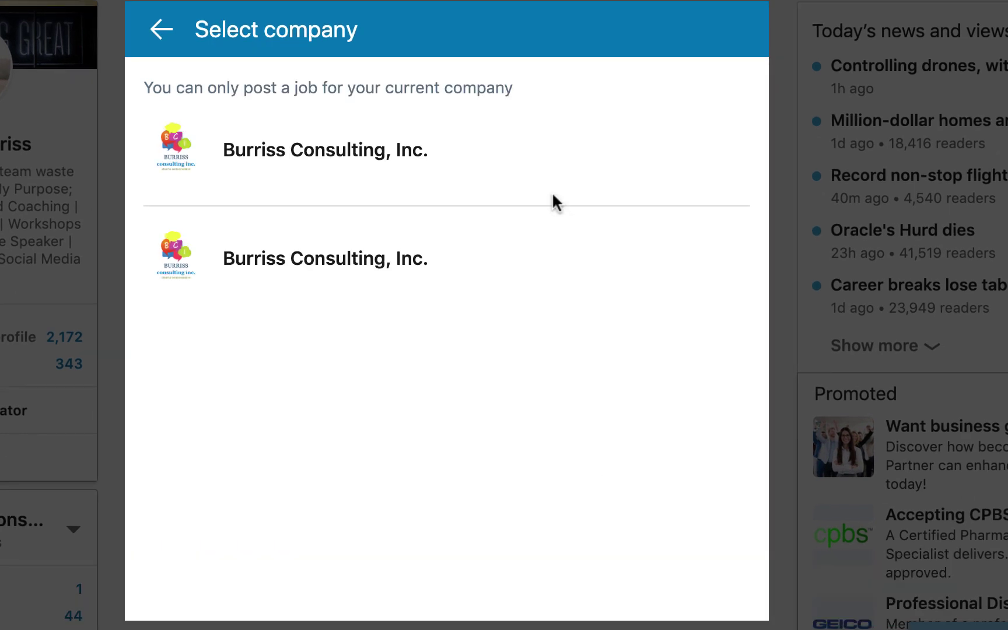
{"action": "left_click", "coordinate": [385, 182]}
{"action": "scroll", "coordinate": [493, 264], "scroll_direction": "down", "scroll_amount": 1}
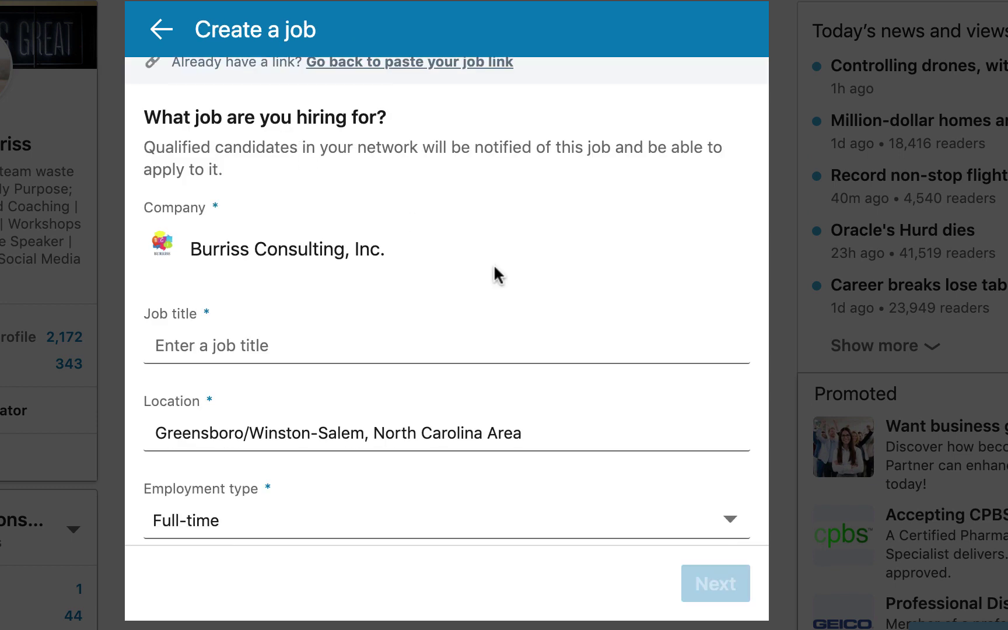
Step: Set the job title to Test Specialist
{"action": "left_click", "coordinate": [229, 346]}
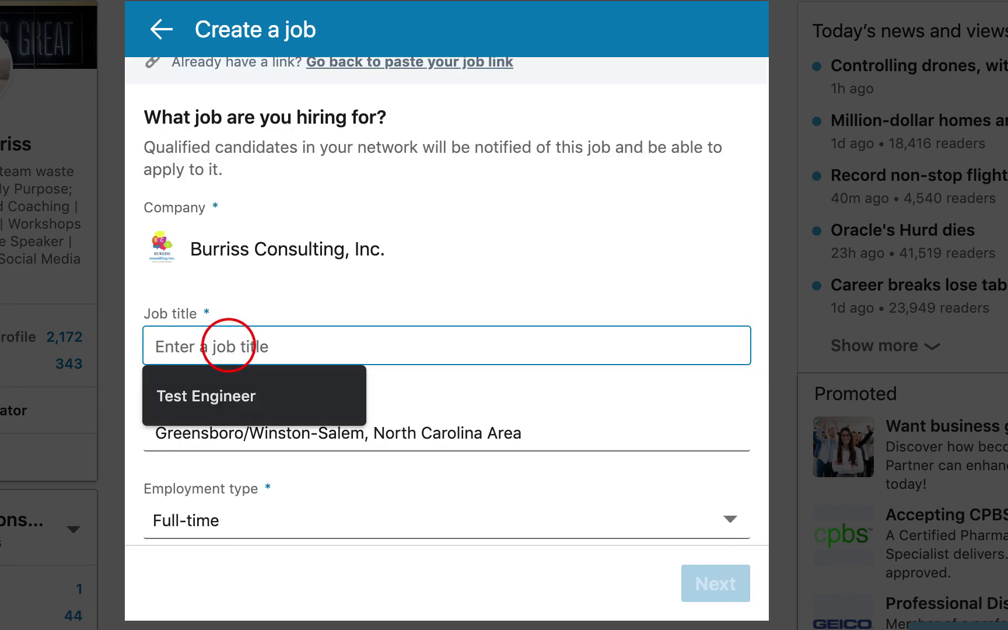
{"action": "type", "text": "Tes"}
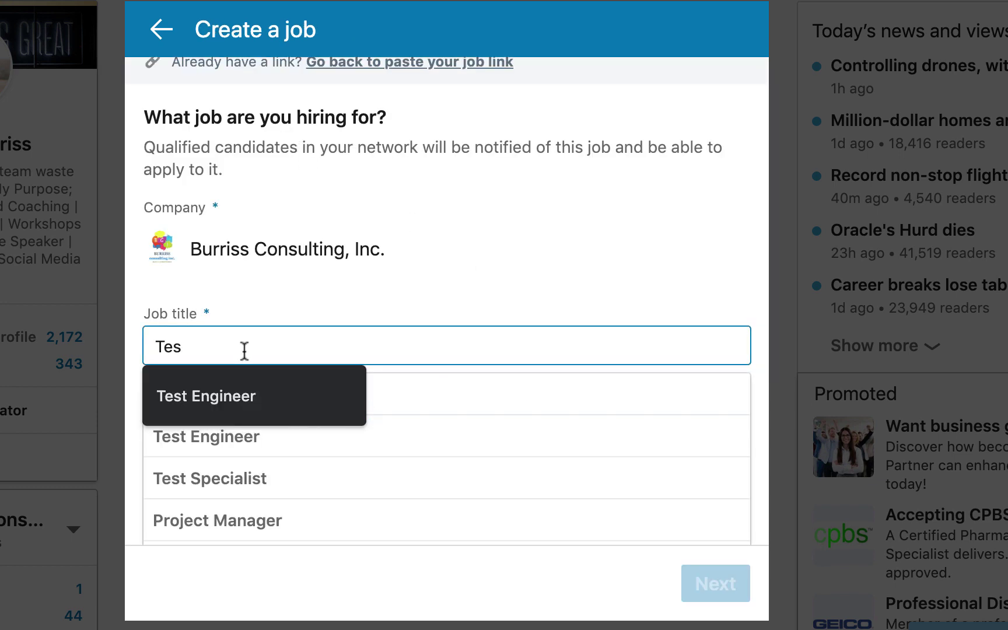
{"action": "type", "text": "t"}
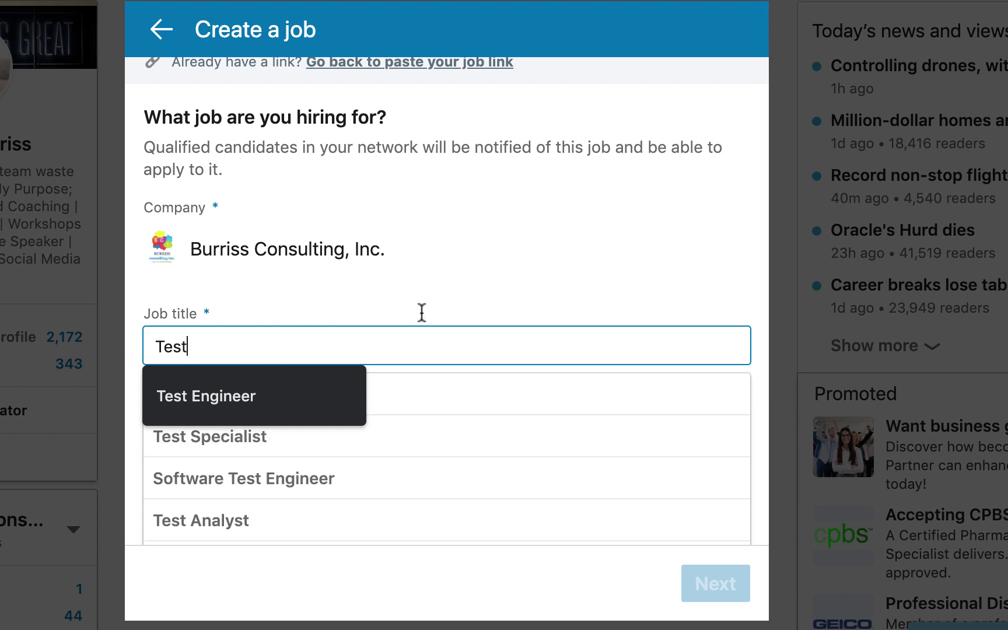
{"action": "left_click", "coordinate": [223, 443]}
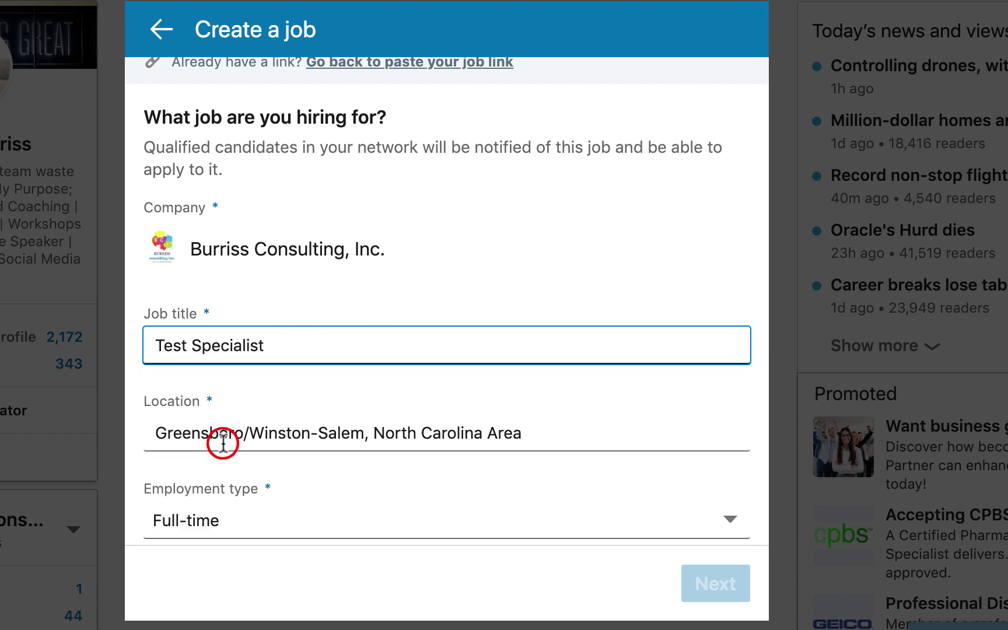
Step: Change the job title to the suggested Software Developer In Test
{"action": "left_click", "coordinate": [277, 344]}
{"action": "double_click", "coordinate": [280, 345]}
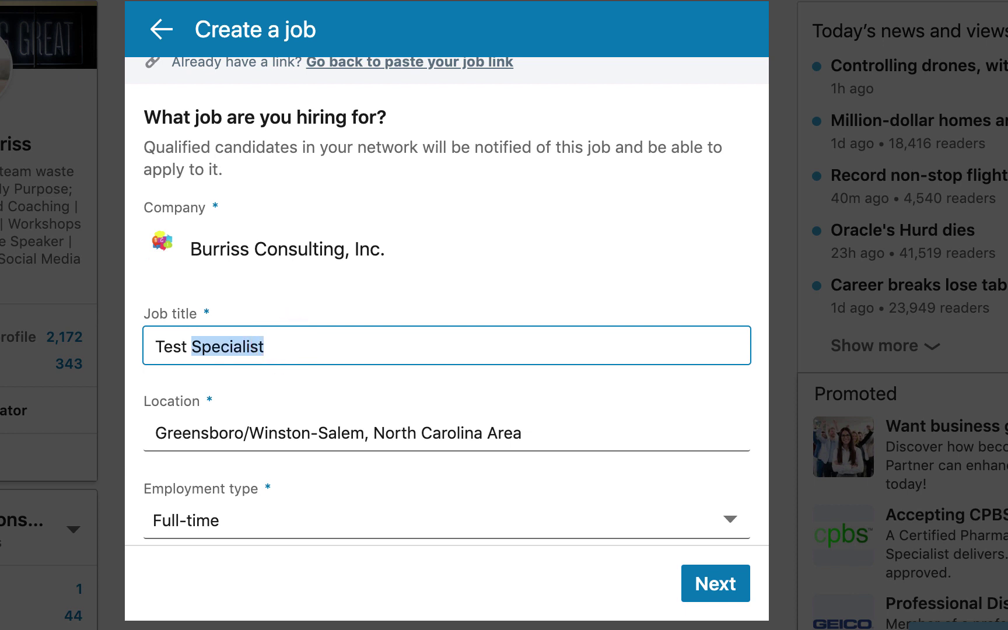
{"action": "key", "text": "BackSpace"}
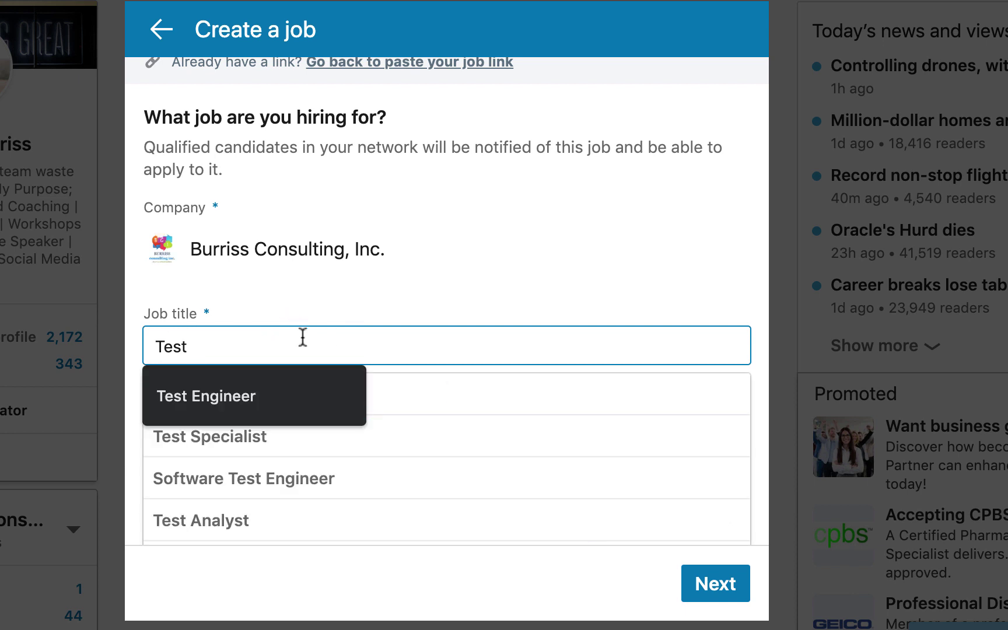
{"action": "scroll", "coordinate": [234, 506], "scroll_direction": "down", "scroll_amount": 2}
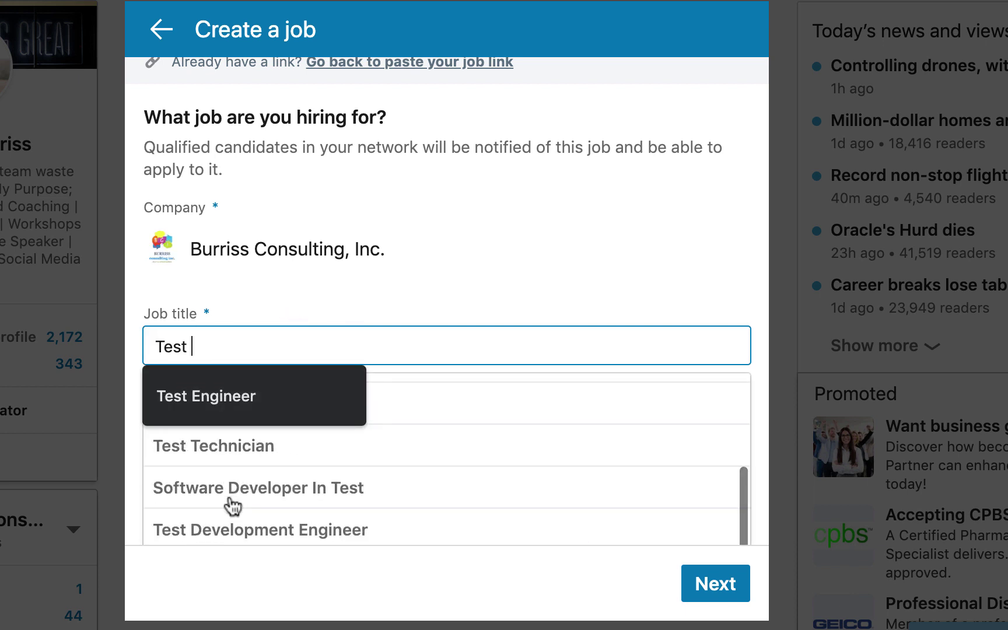
{"action": "left_click", "coordinate": [210, 489]}
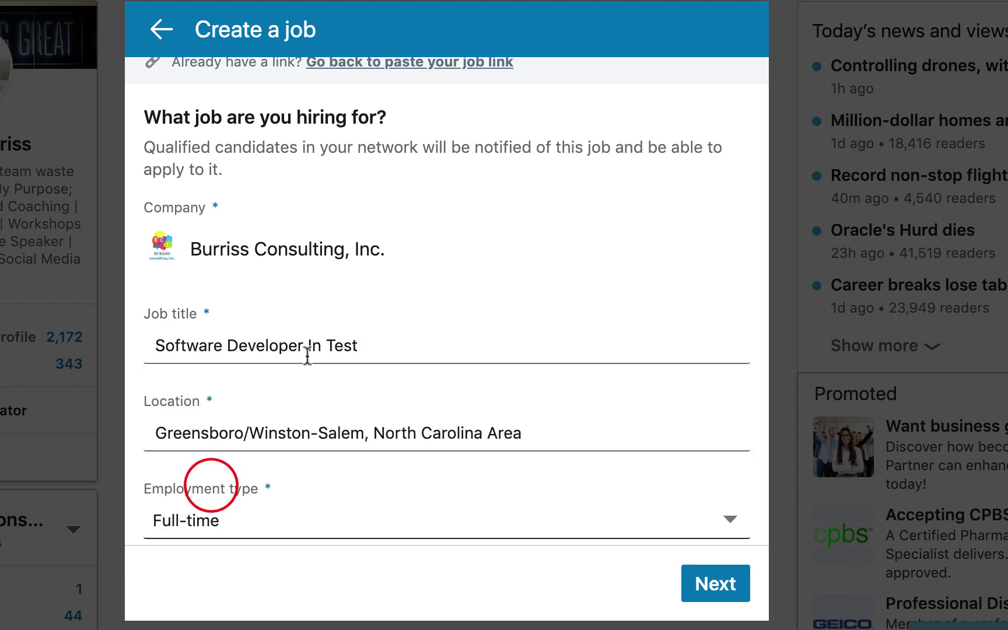
Step: Set the job location to Burlingame Hillls, California, United States and the employment type to Temporary
{"action": "left_click", "coordinate": [472, 434]}
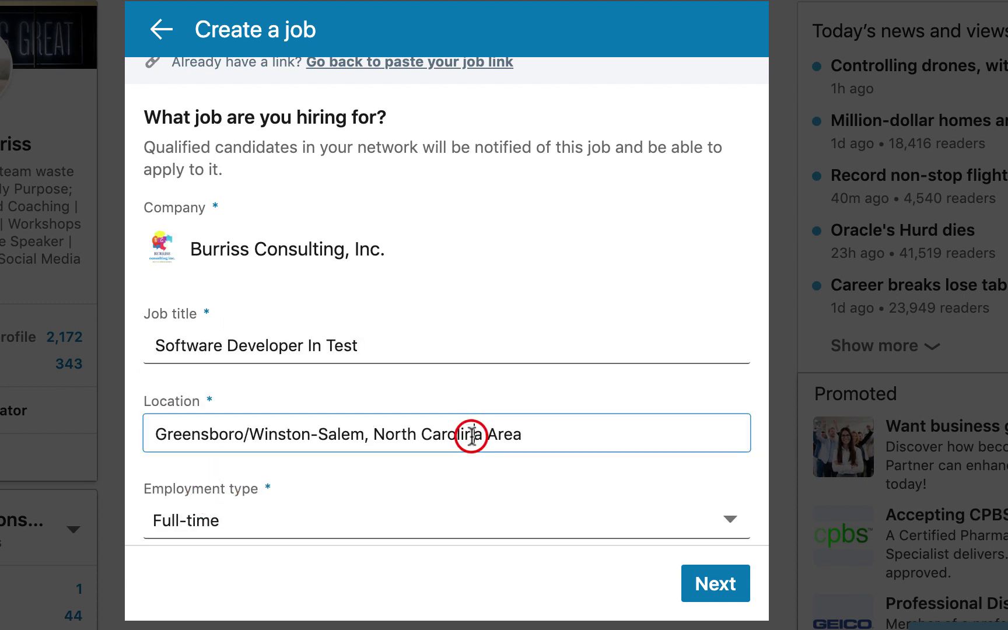
{"action": "triple_click", "coordinate": [534, 436]}
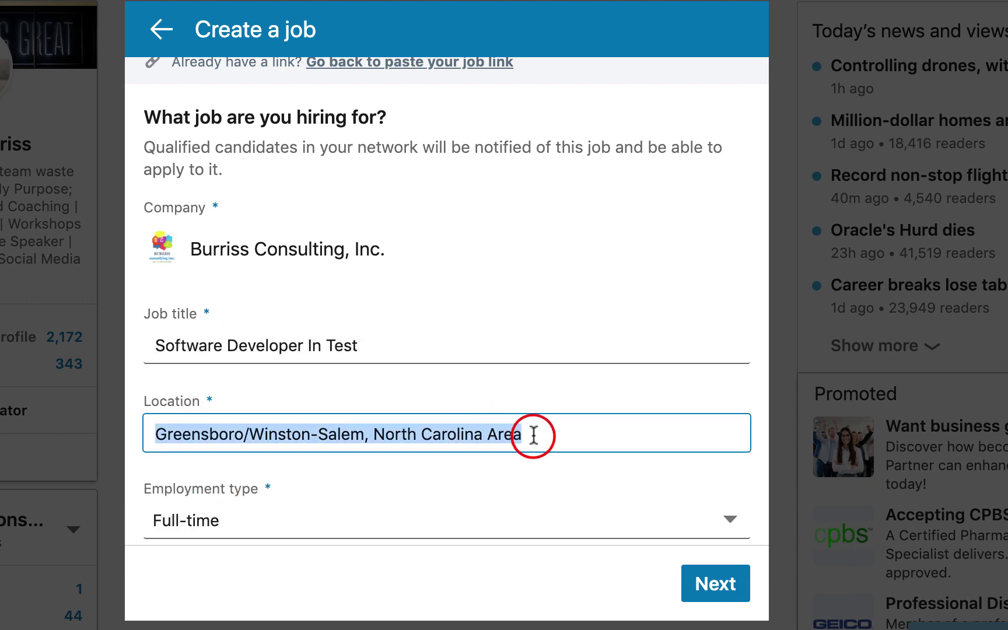
{"action": "type", "text": "bur"}
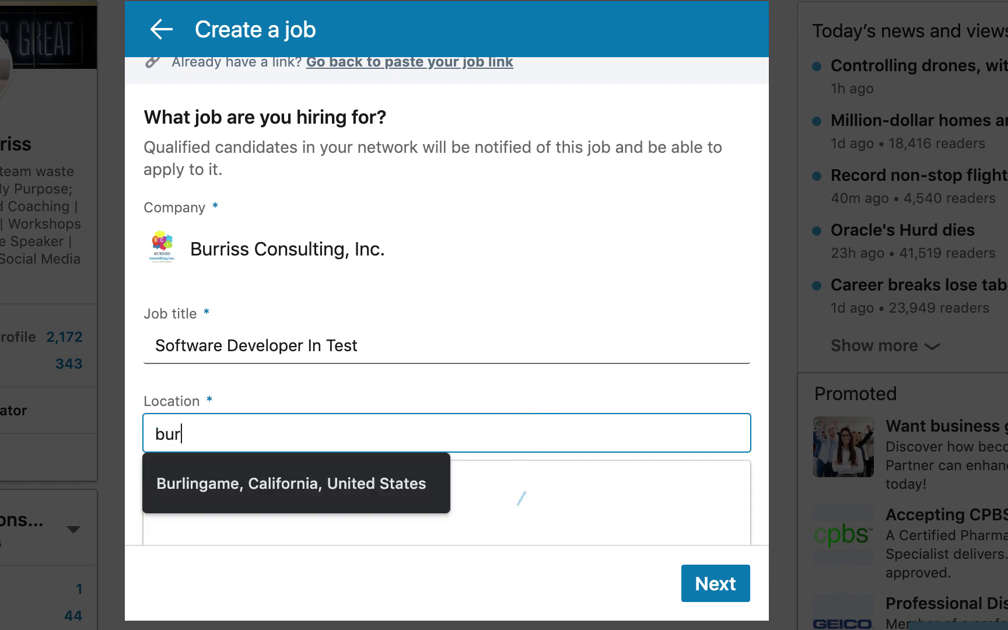
{"action": "left_click", "coordinate": [365, 473]}
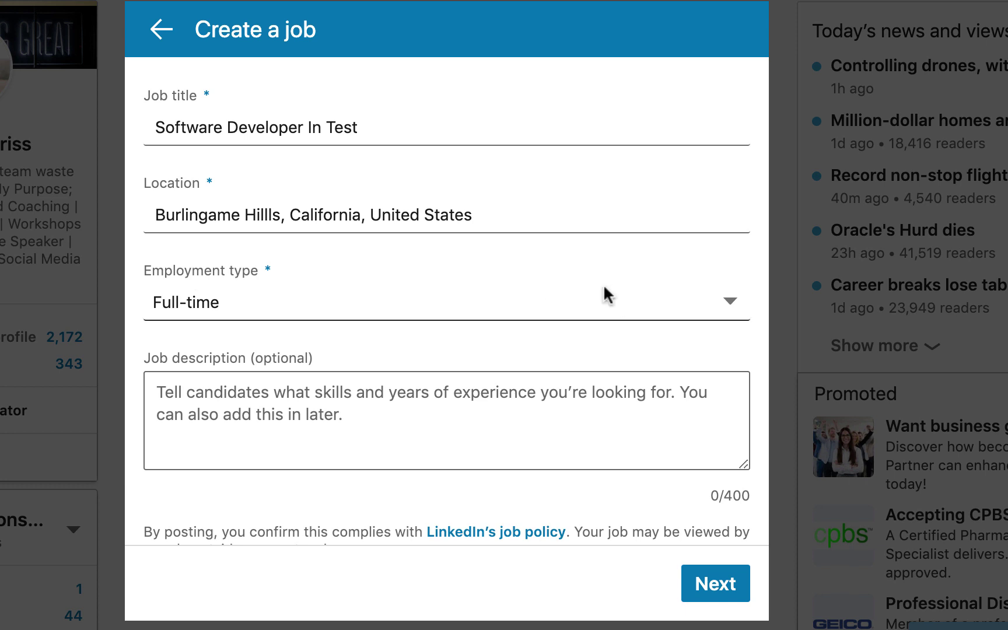
{"action": "left_click", "coordinate": [731, 303]}
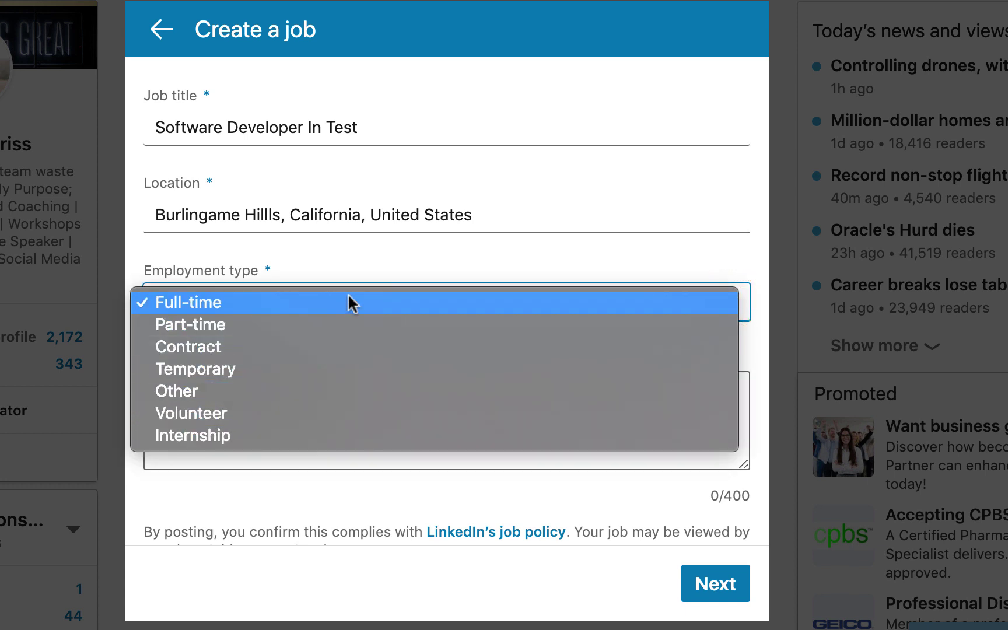
{"action": "left_click", "coordinate": [432, 368]}
Step: Enter the job description "this employee will be doing really cool stuff working with really cool software developers."
{"action": "left_click", "coordinate": [486, 408]}
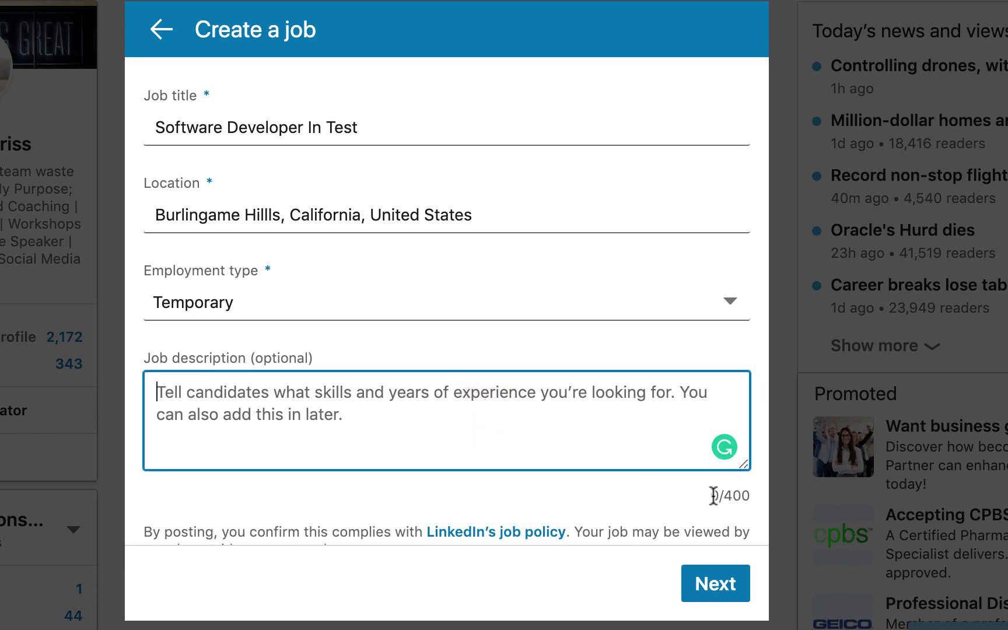
{"action": "left_click_drag", "start_coordinate": [712, 496], "coordinate": [740, 496]}
{"action": "left_click", "coordinate": [459, 403]}
{"action": "type", "text": "this employee will be "}
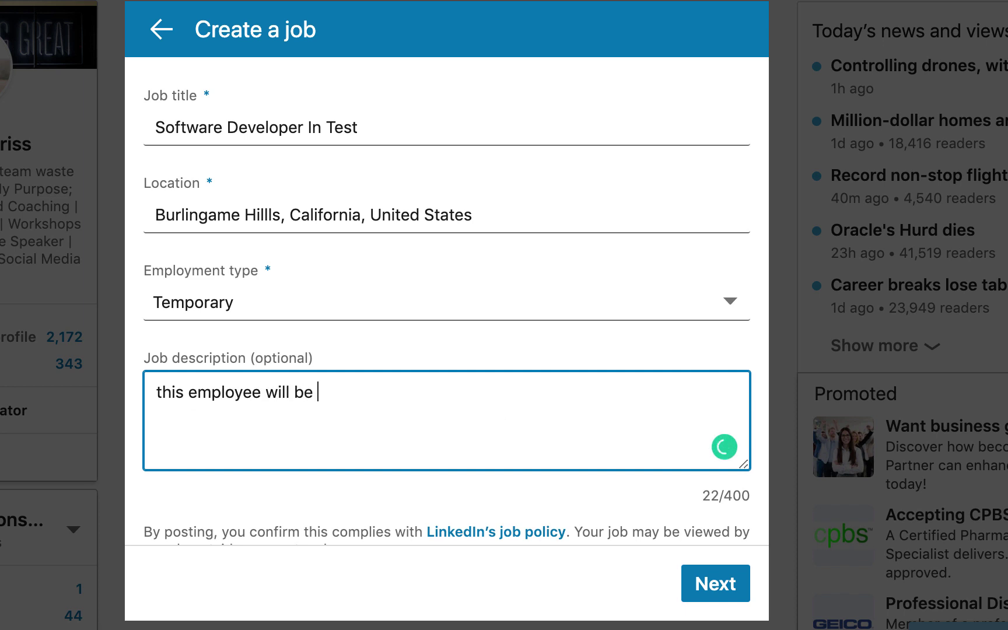
{"action": "type", "text": "doing really cool stuff working with really cool software developers"}
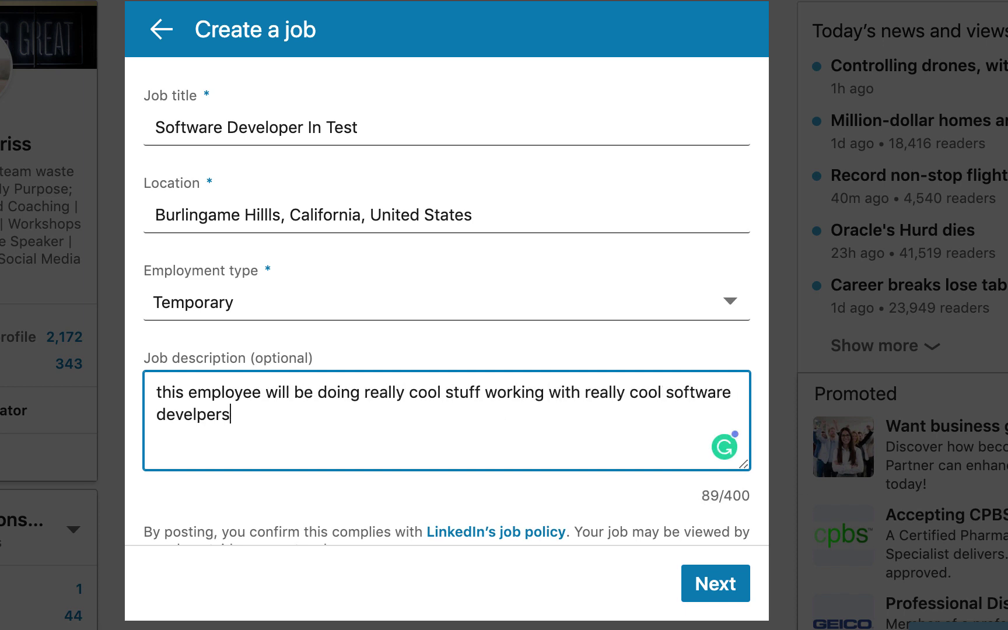
{"action": "key", "text": "BackSpace"}
{"action": "key", "text": "BackSpace"}
{"action": "key", "text": "BackSpace"}
{"action": "key", "text": "BackSpace"}
{"action": "type", "text": "opers."}
Step: Add a "Tasks will include" list with a, b, c, d and etc to the job description, and continue to the post draft
{"action": "key", "text": "Return"}
{"action": "key", "text": "Return"}
{"action": "type", "text": "Task"}
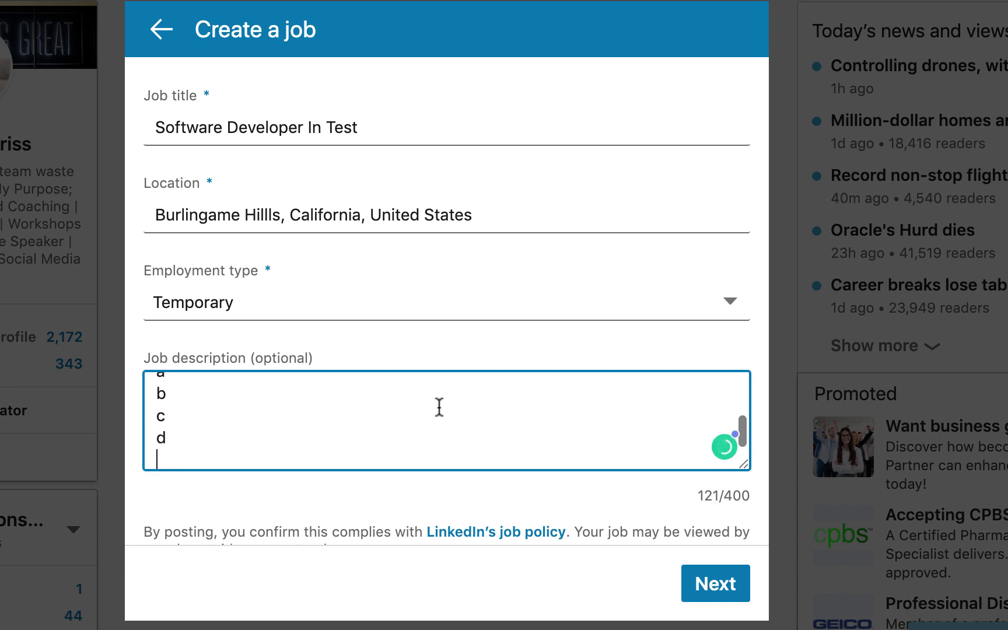
{"action": "key", "text": "Return"}
{"action": "type", "text": "etc"}
{"action": "scroll", "coordinate": [510, 321], "scroll_direction": "down", "scroll_amount": 2}
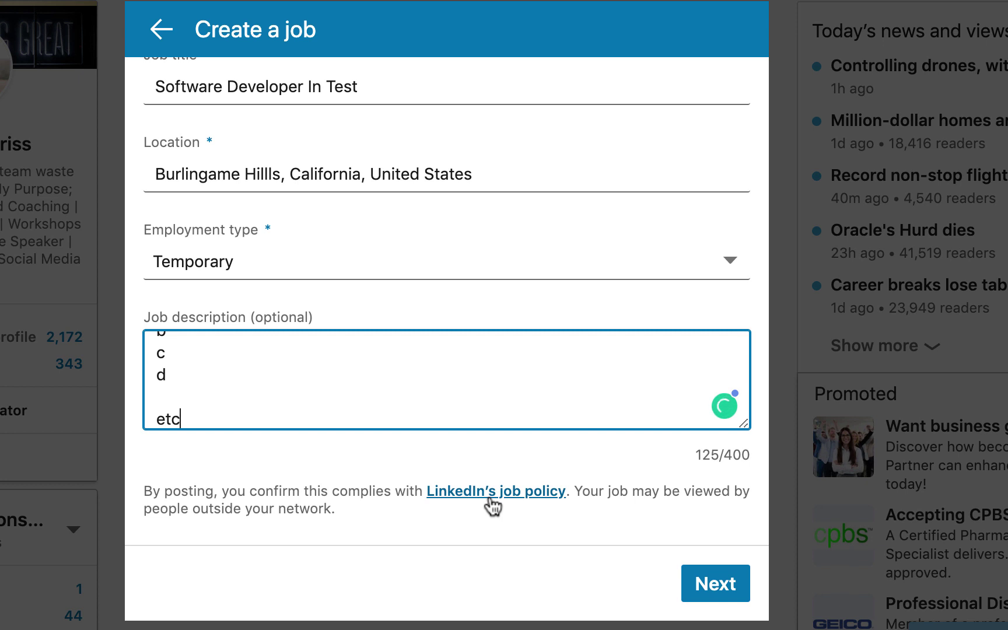
{"action": "left_click", "coordinate": [706, 585]}
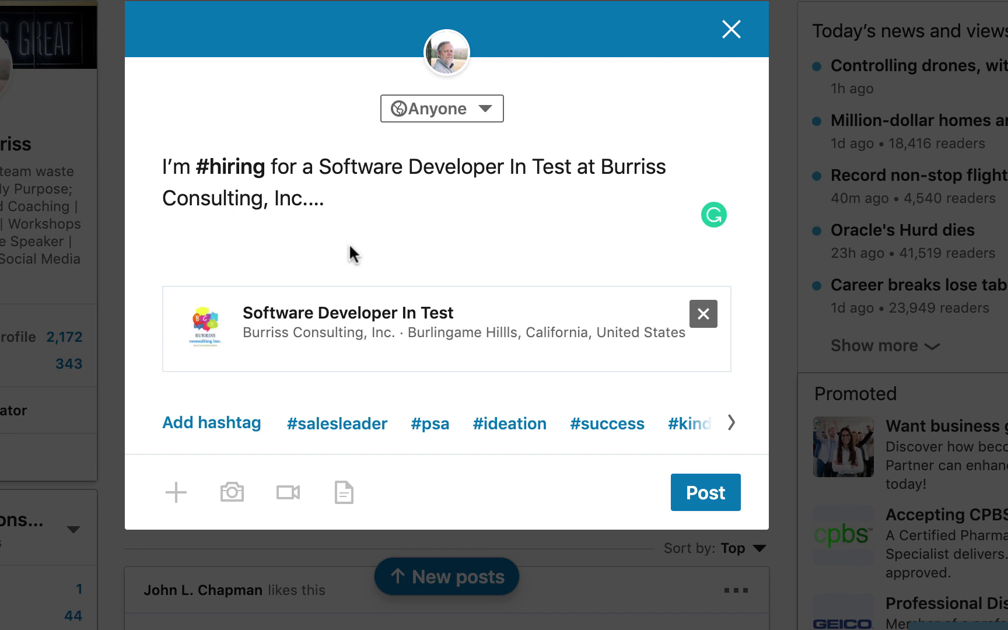
Step: Replace the draft text with "Well written, compelling & focused on the target audience." plus lines about asking for shares and great candidates, and publish the post
{"action": "type", "text": "Well written, compelling & focused on the target audience.  Maybe ask your network to share it for you.  Maybe ask if anyone knows of a great person to consider."}
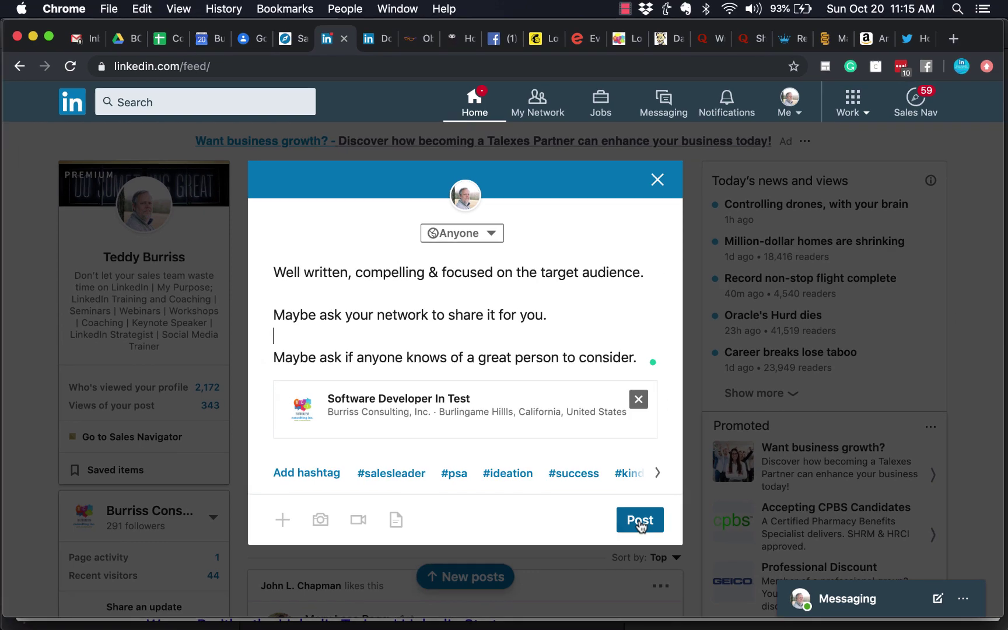
{"action": "left_click", "coordinate": [669, 528]}
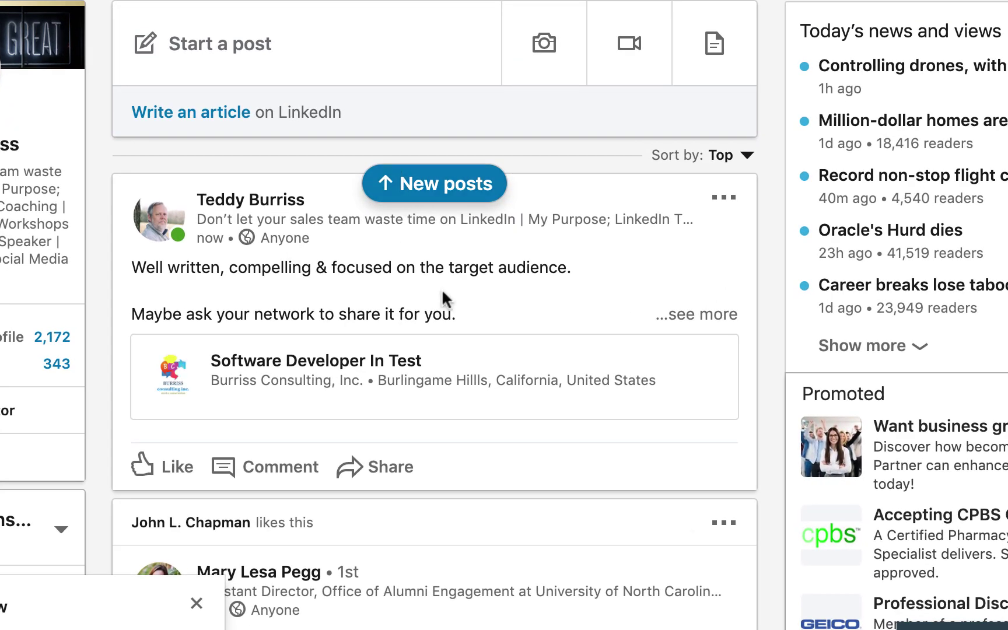
Step: Expand the published post's full text and open its Software Developer In Test job page to review the listing
{"action": "left_click", "coordinate": [688, 315]}
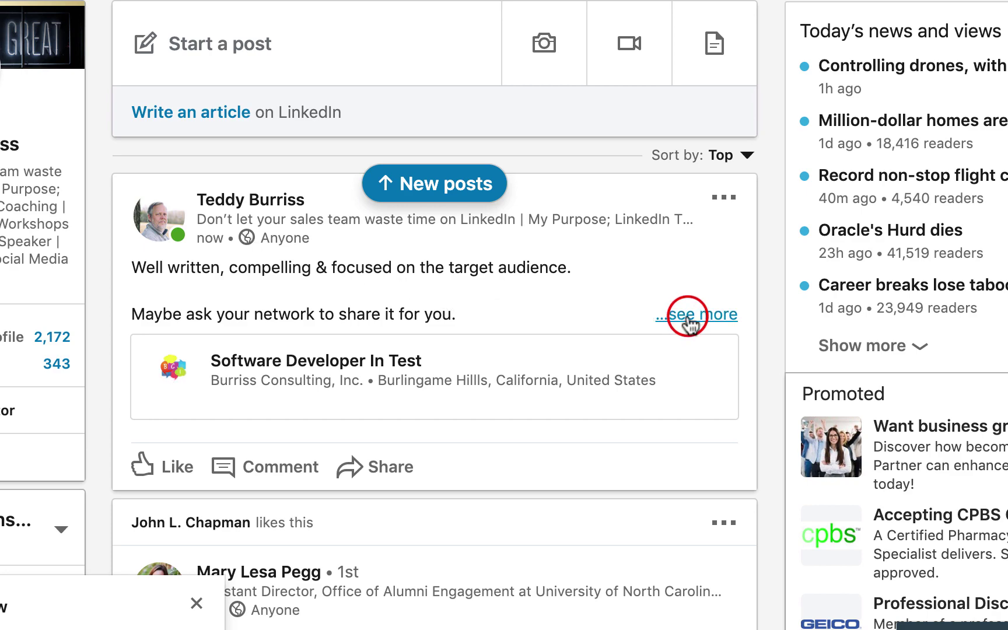
{"action": "scroll", "coordinate": [290, 288], "scroll_direction": "down", "scroll_amount": 3}
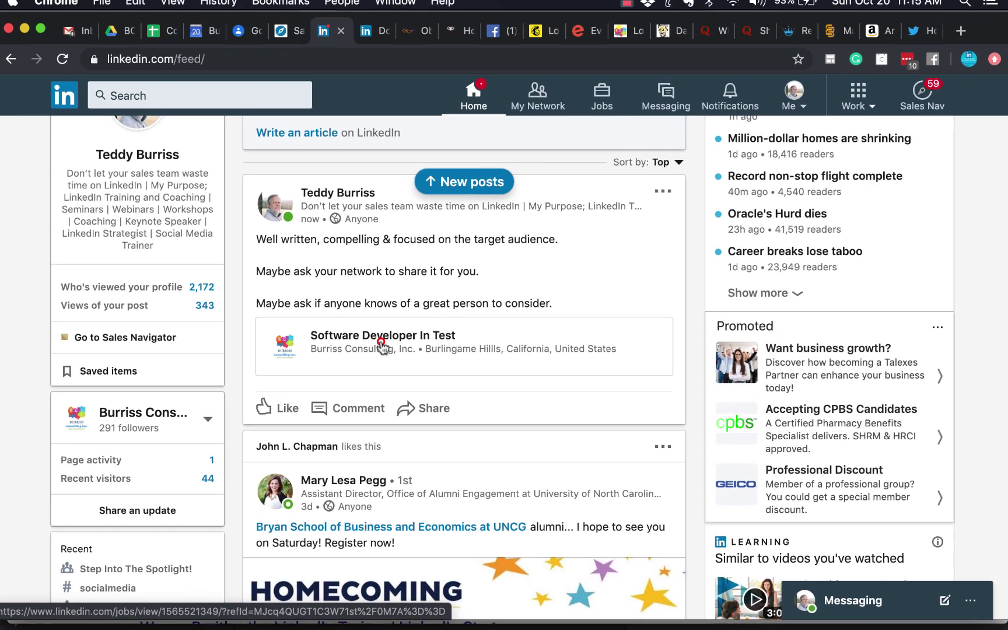
{"action": "left_click", "coordinate": [334, 300]}
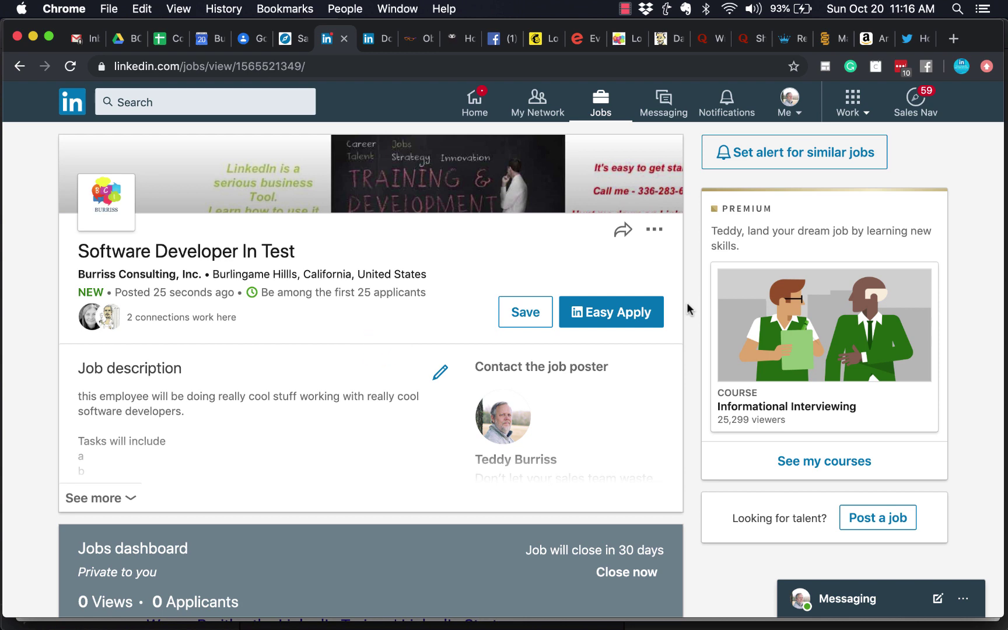
{"action": "scroll", "coordinate": [686, 303], "scroll_direction": "down", "scroll_amount": 3}
{"action": "scroll", "coordinate": [686, 302], "scroll_direction": "up", "scroll_amount": 2}
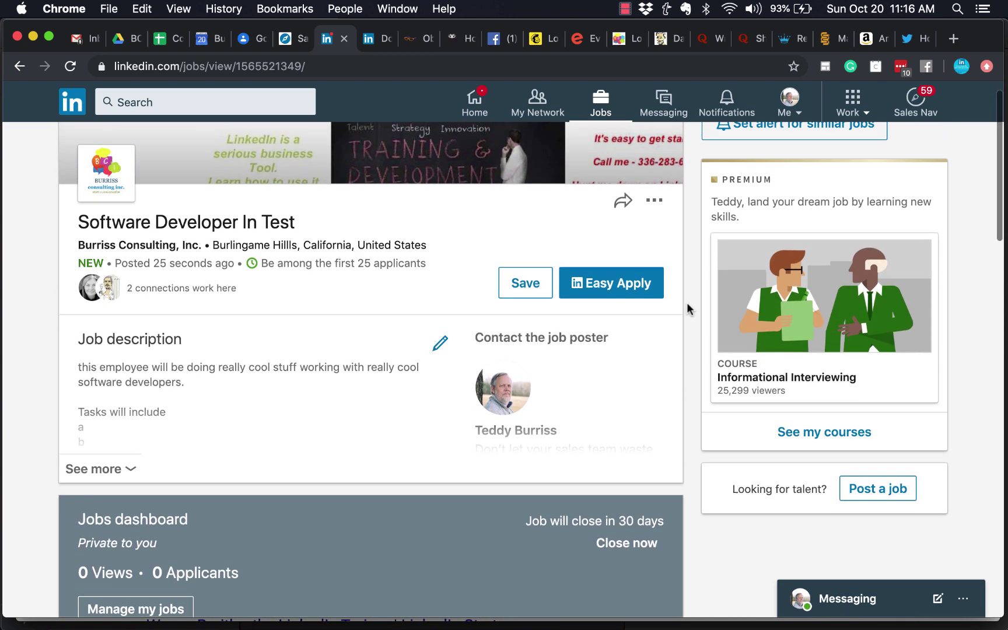
{"action": "scroll", "coordinate": [687, 302], "scroll_direction": "up", "scroll_amount": 1}
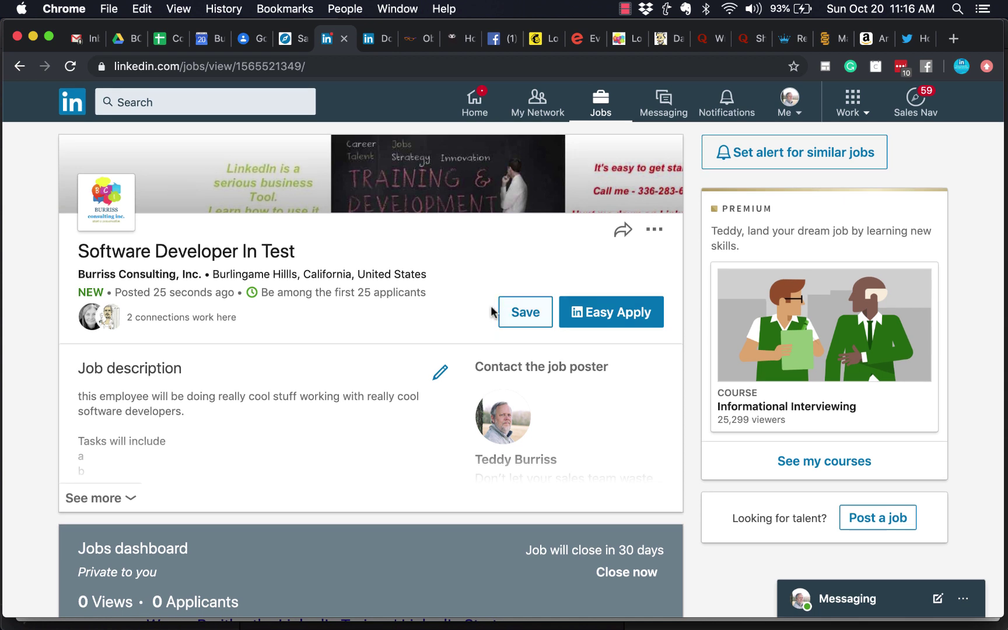
Step: Examine the job listing's sharing options, its additional options and the Jobs dashboard below the description
{"action": "left_click", "coordinate": [623, 231]}
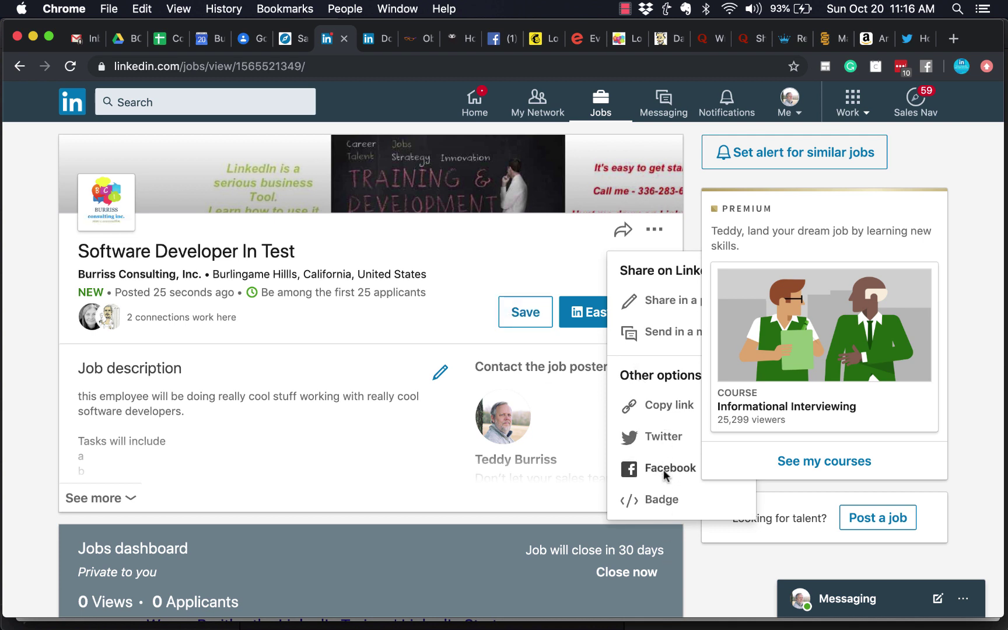
{"action": "left_click", "coordinate": [496, 269]}
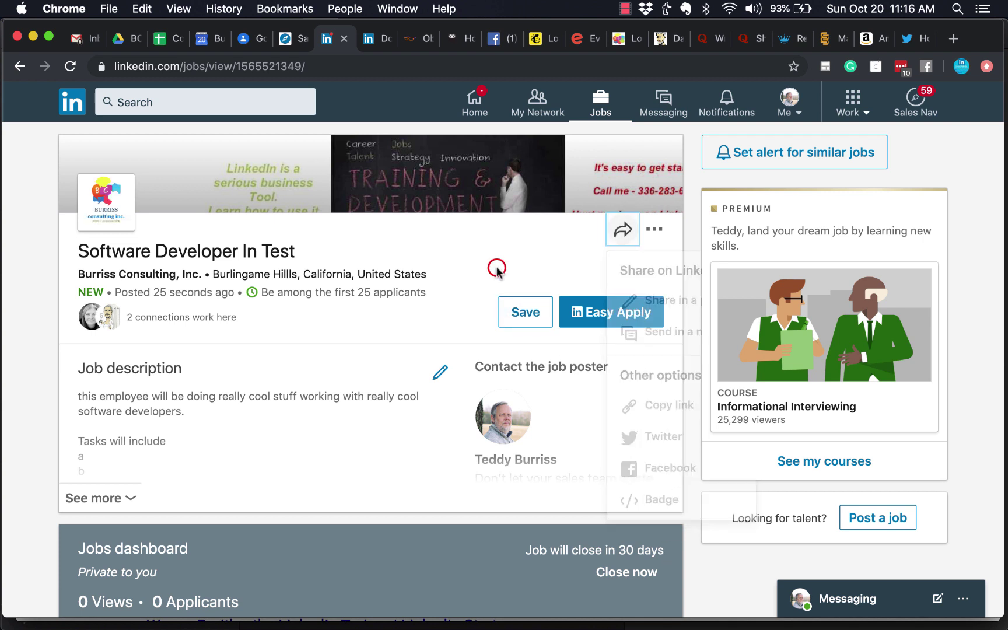
{"action": "left_click", "coordinate": [664, 231]}
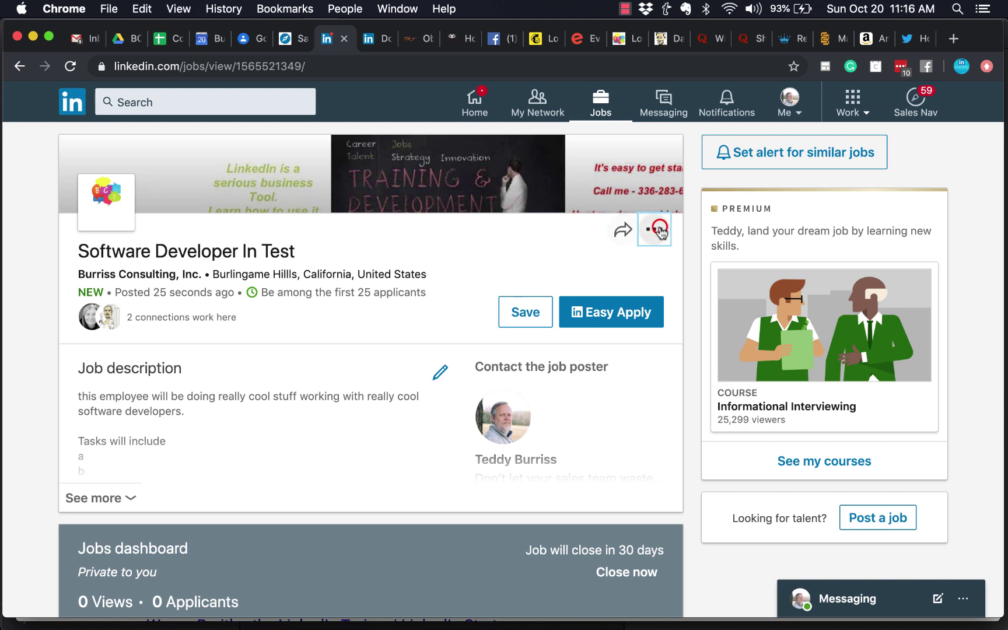
{"action": "left_click", "coordinate": [464, 266]}
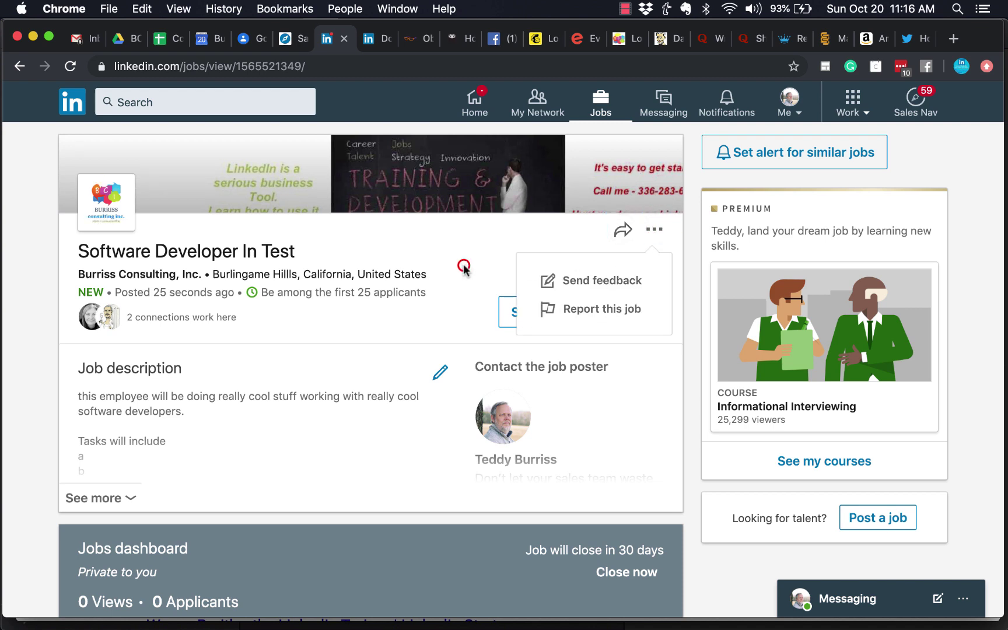
{"action": "scroll", "coordinate": [683, 432], "scroll_direction": "down", "scroll_amount": 5}
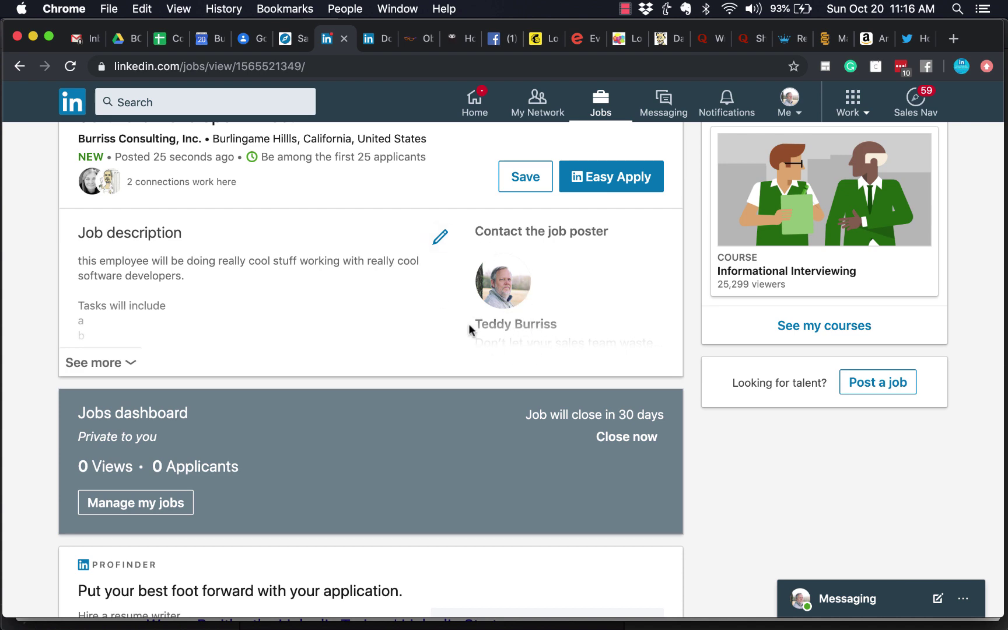
Step: Review the ProFinder, Premium insights and company About us sections below the job listing's dashboard
{"action": "scroll", "coordinate": [470, 328], "scroll_direction": "down", "scroll_amount": 5}
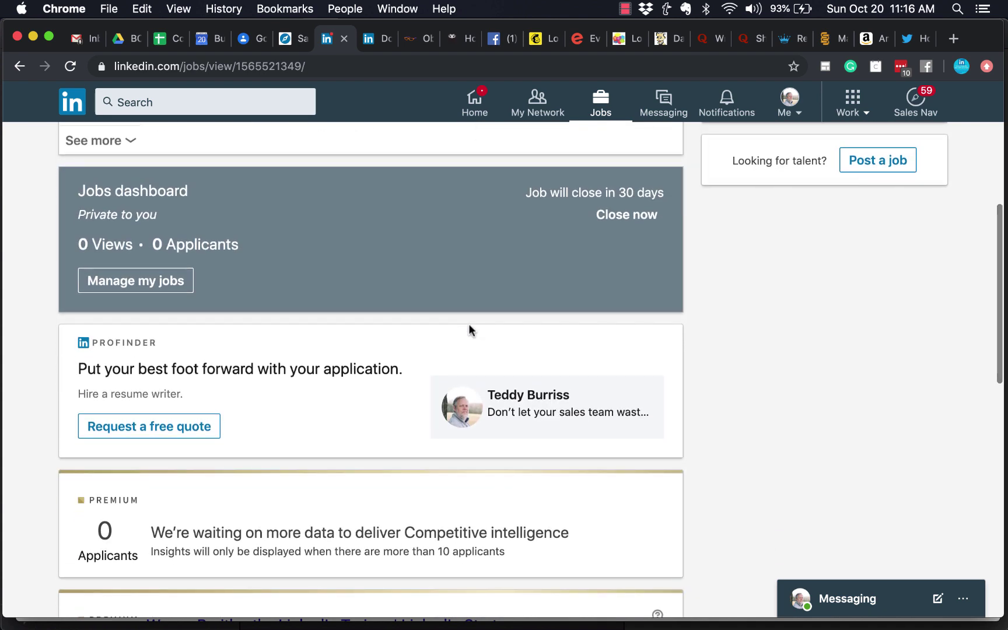
{"action": "scroll", "coordinate": [470, 328], "scroll_direction": "down", "scroll_amount": 3}
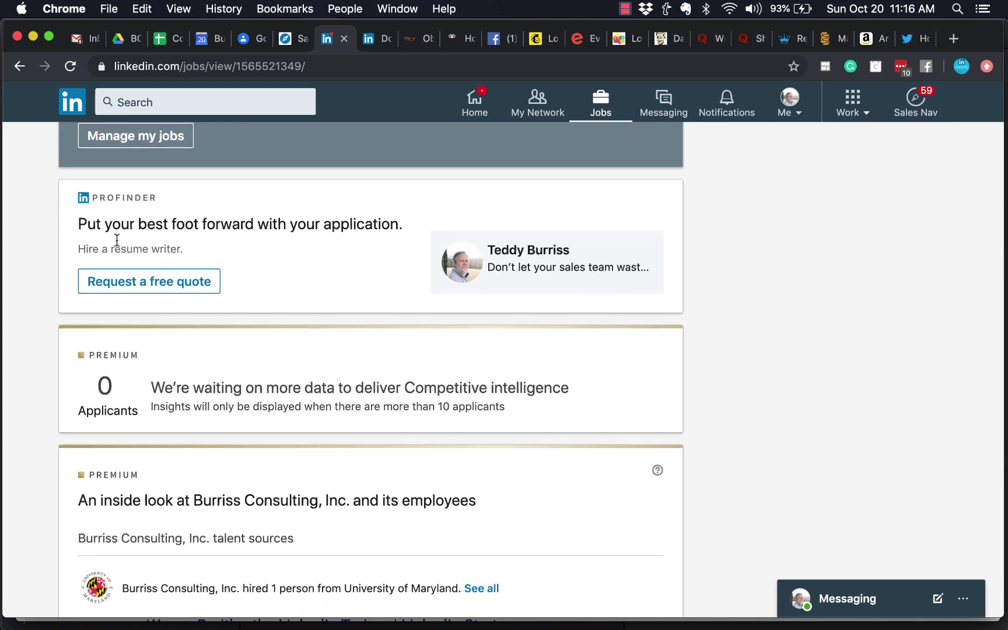
{"action": "scroll", "coordinate": [257, 272], "scroll_direction": "down", "scroll_amount": 3}
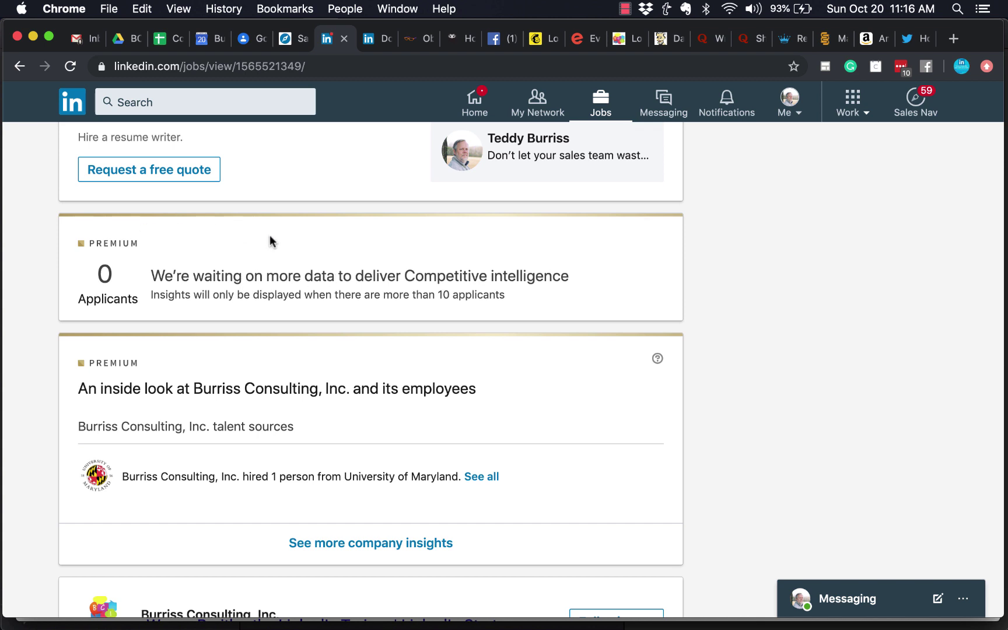
{"action": "scroll", "coordinate": [297, 257], "scroll_direction": "down", "scroll_amount": 4}
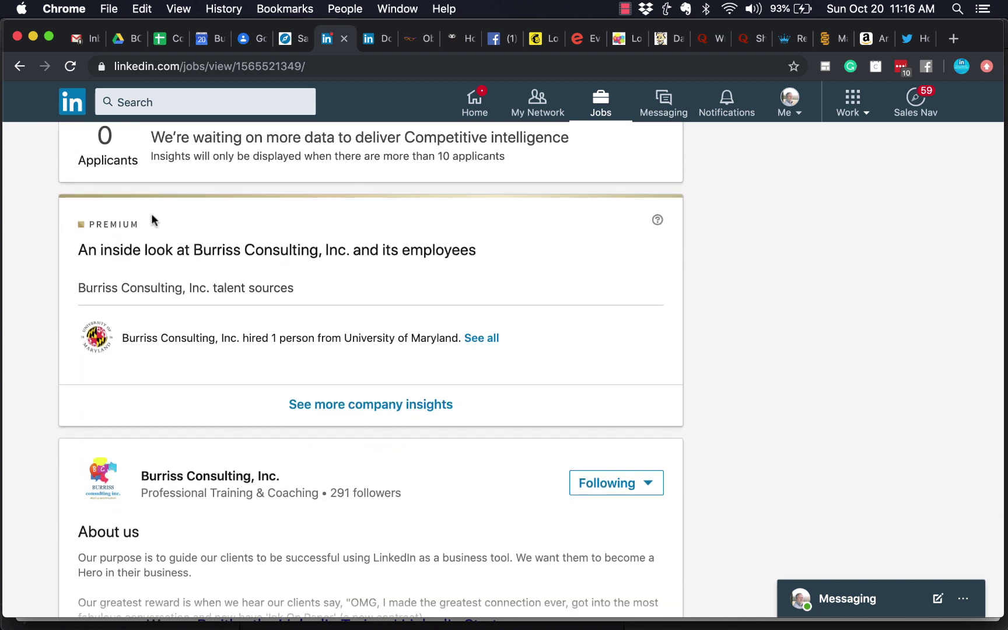
{"action": "scroll", "coordinate": [320, 265], "scroll_direction": "down", "scroll_amount": 6}
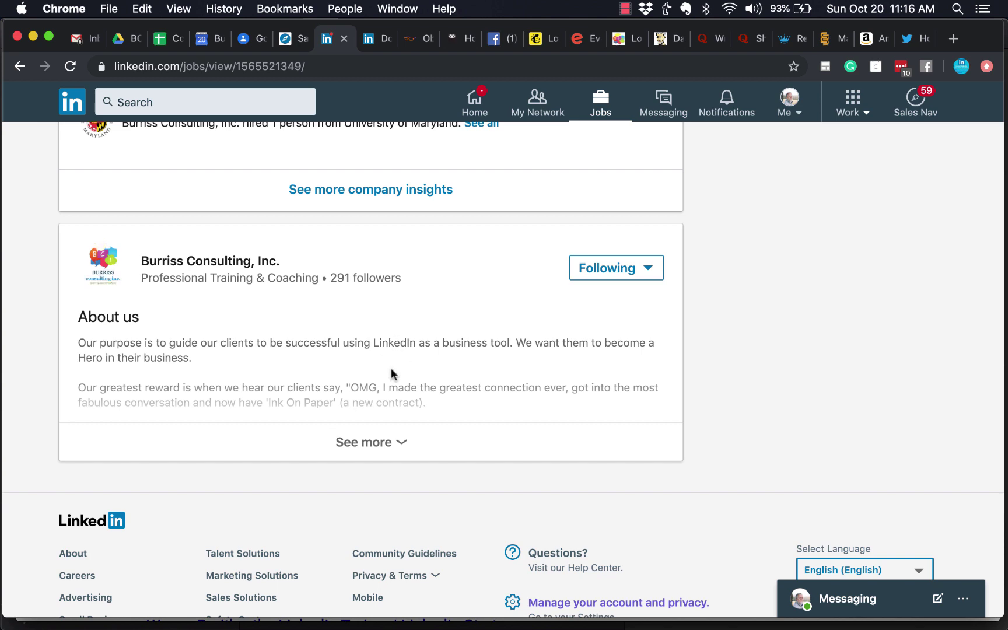
{"action": "scroll", "coordinate": [391, 372], "scroll_direction": "up", "scroll_amount": 15}
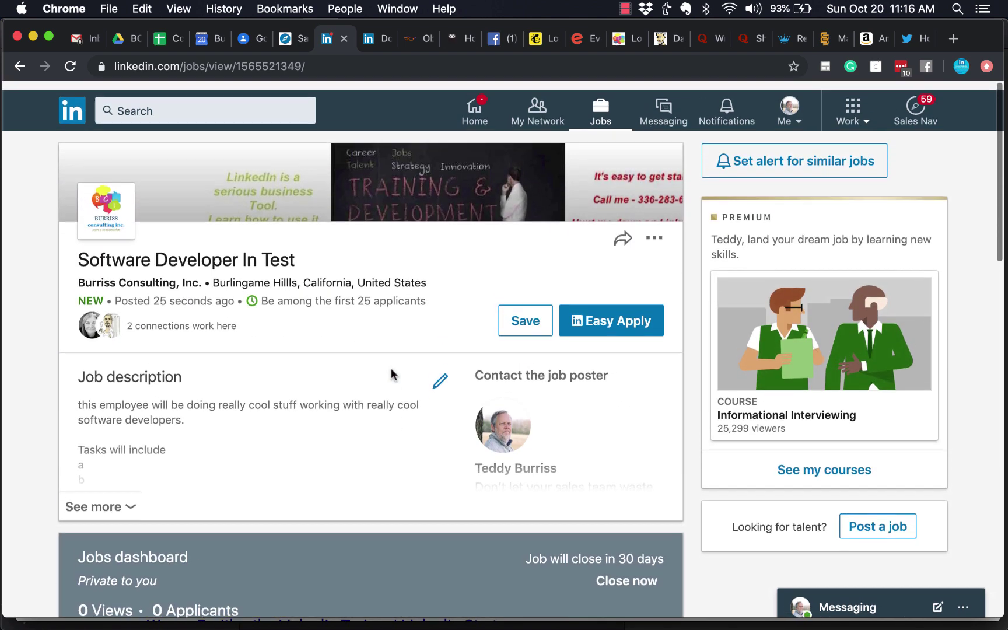
{"action": "scroll", "coordinate": [694, 348], "scroll_direction": "up", "scroll_amount": 5}
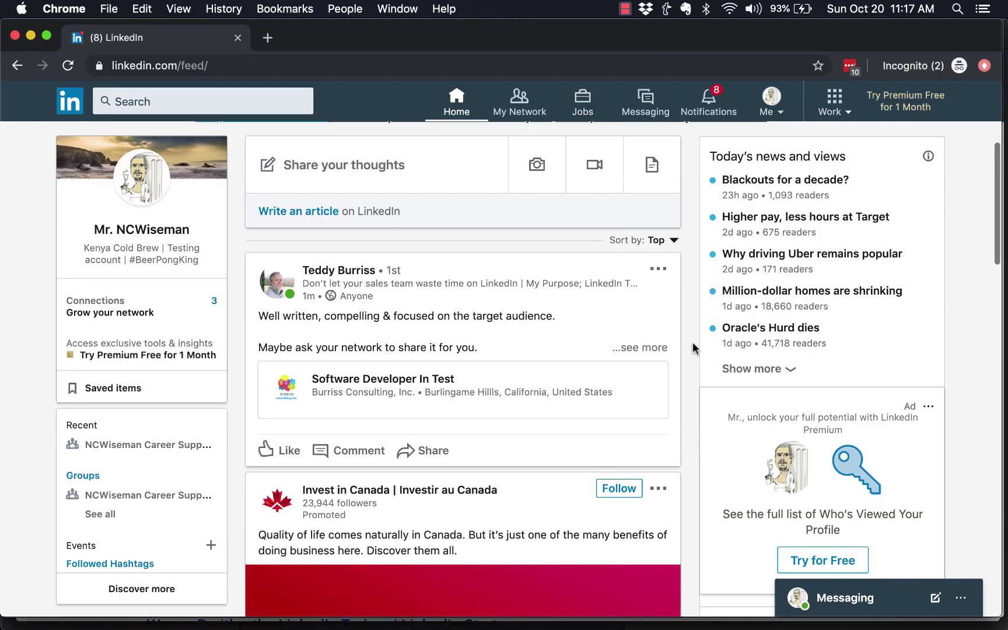
Step: In the test account's incognito window, open the Software Developer In Test job from the feed post and check when it was posted
{"action": "scroll", "coordinate": [695, 348], "scroll_direction": "down", "scroll_amount": 1}
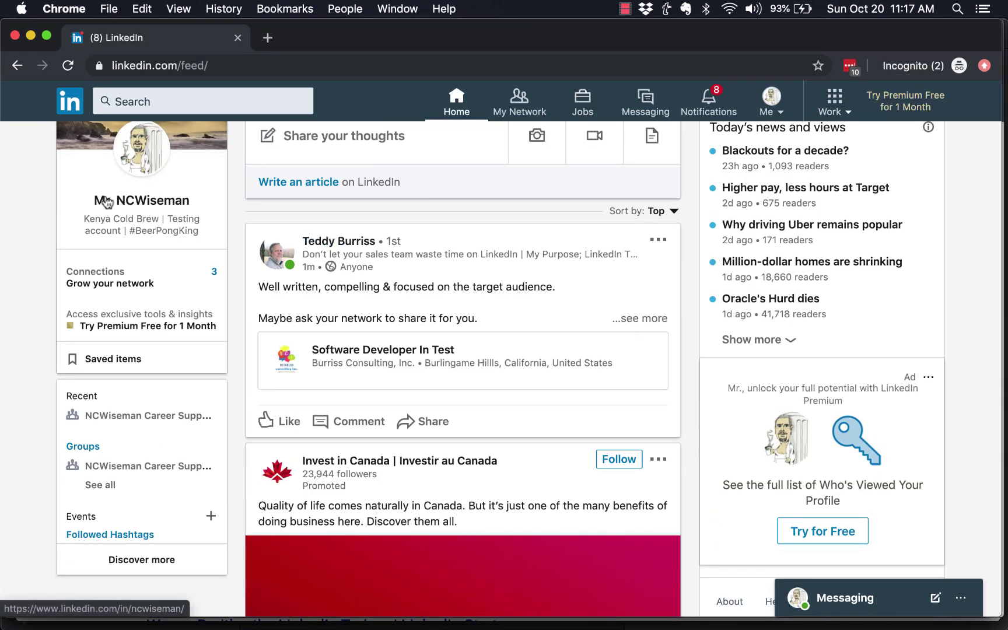
{"action": "left_click", "coordinate": [382, 352]}
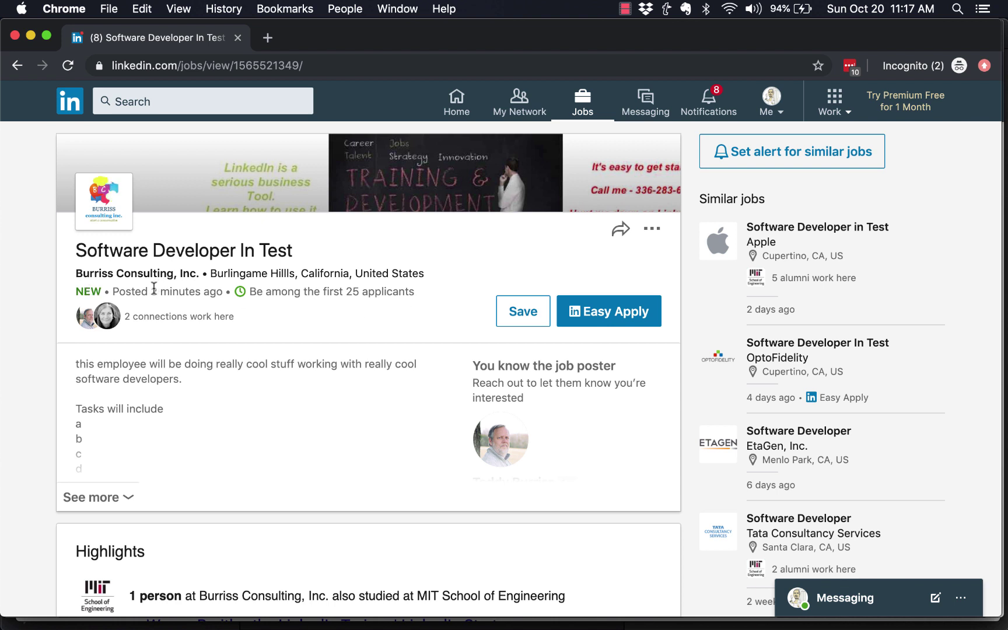
{"action": "left_click_drag", "start_coordinate": [142, 291], "coordinate": [173, 292]}
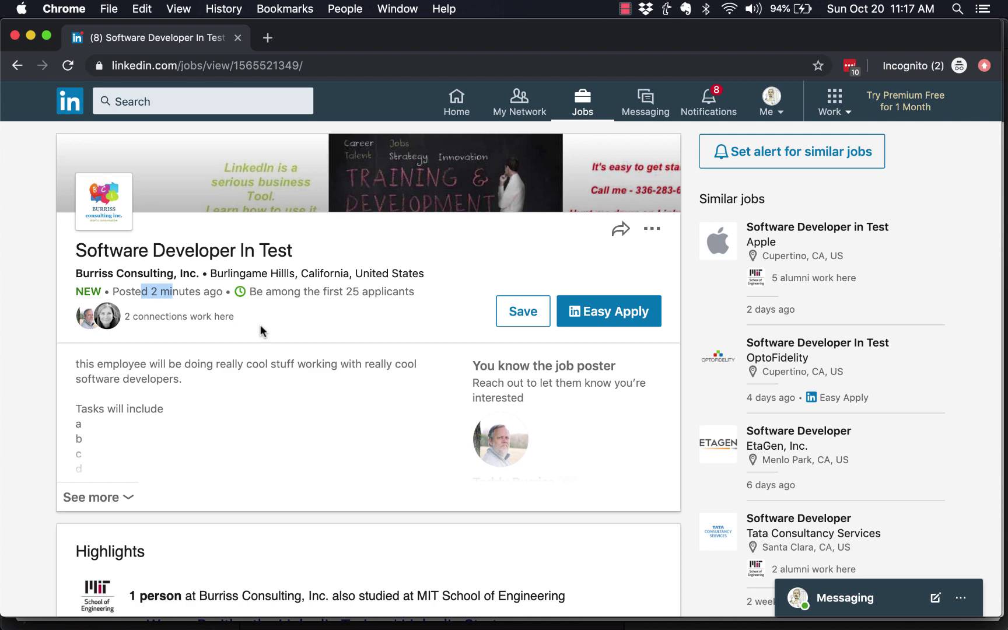
Step: Expand the full job description as a candidate and review the job poster, employment type, Highlights and company sections
{"action": "scroll", "coordinate": [262, 331], "scroll_direction": "down", "scroll_amount": 4}
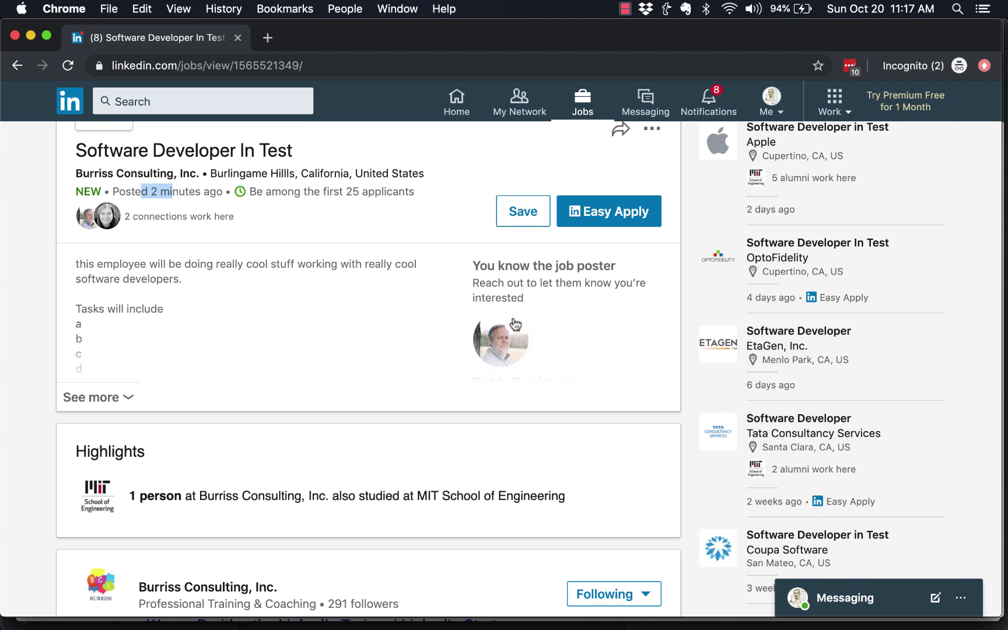
{"action": "scroll", "coordinate": [423, 353], "scroll_direction": "down", "scroll_amount": 1}
{"action": "left_click", "coordinate": [111, 379]}
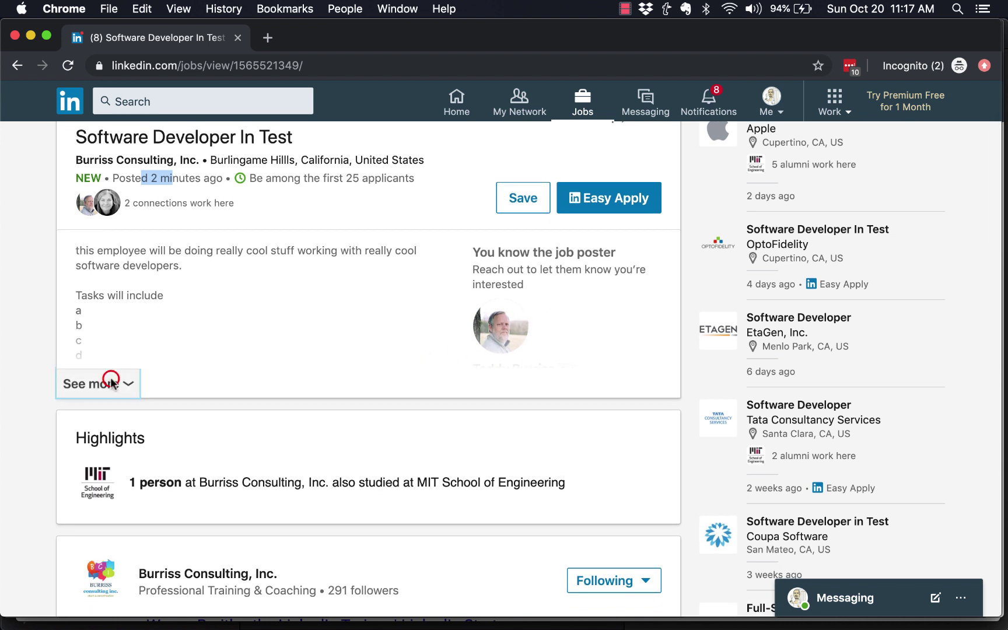
{"action": "scroll", "coordinate": [249, 403], "scroll_direction": "down", "scroll_amount": 5}
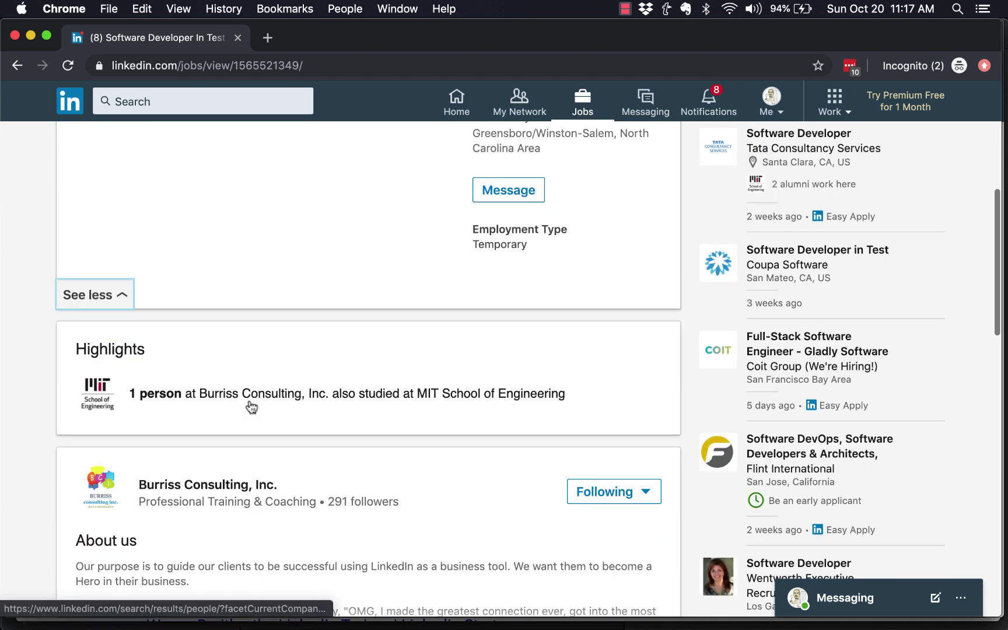
{"action": "scroll", "coordinate": [249, 403], "scroll_direction": "down", "scroll_amount": 2}
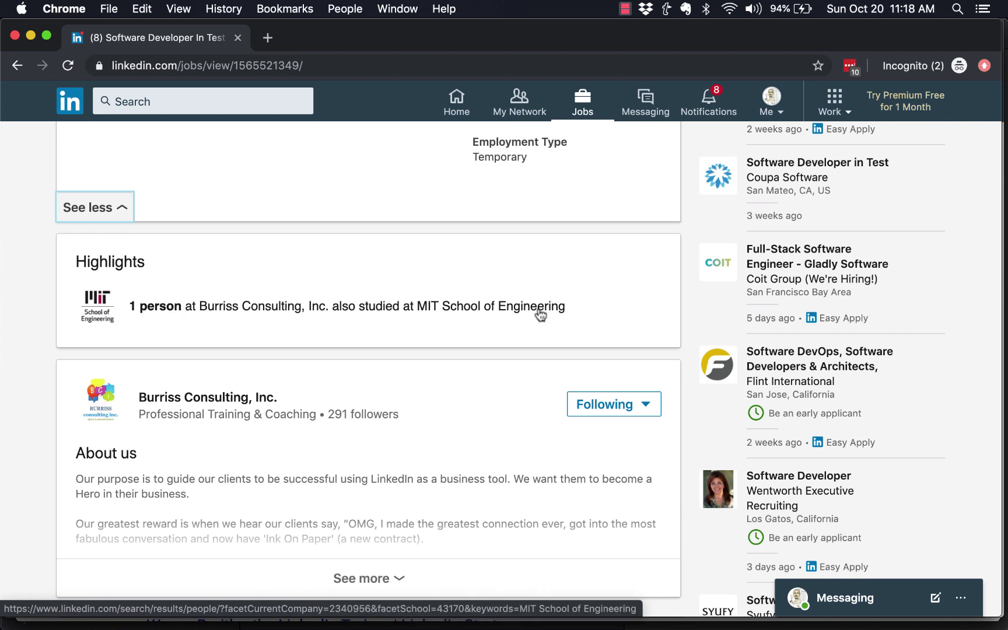
{"action": "scroll", "coordinate": [541, 315], "scroll_direction": "down", "scroll_amount": 3}
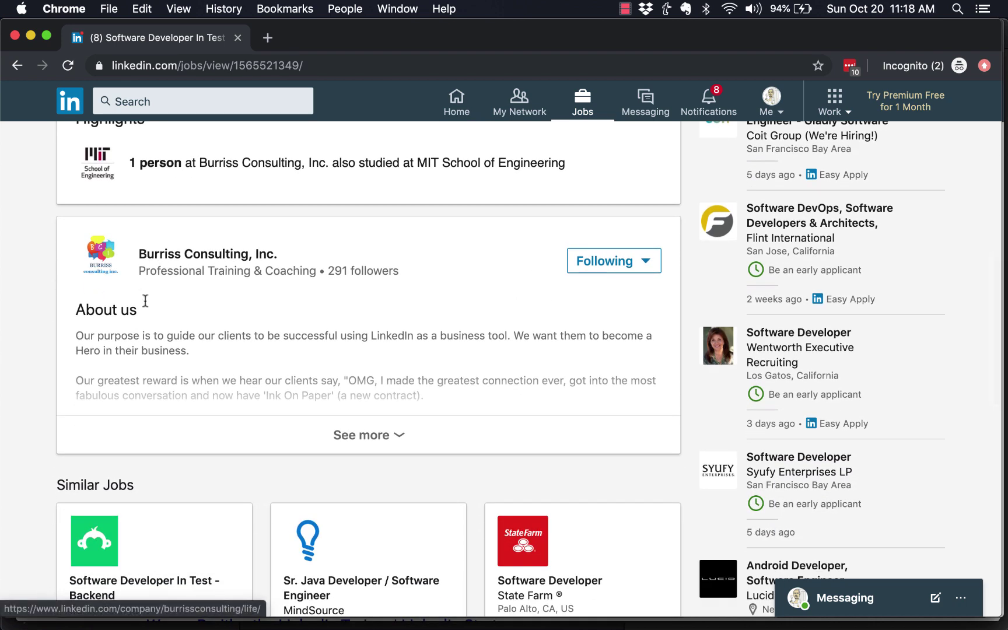
{"action": "scroll", "coordinate": [341, 355], "scroll_direction": "down", "scroll_amount": 3}
{"action": "scroll", "coordinate": [341, 355], "scroll_direction": "up", "scroll_amount": 15}
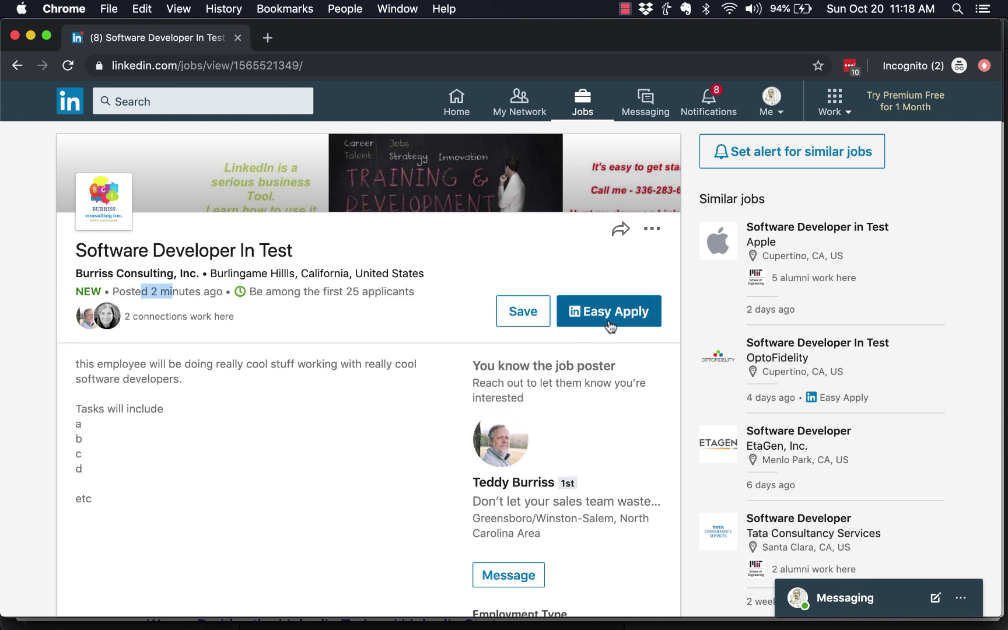
Step: Apply to the job with the note "I think this job is just up my alley.", submit the application and dismiss the notification
{"action": "left_click", "coordinate": [608, 320]}
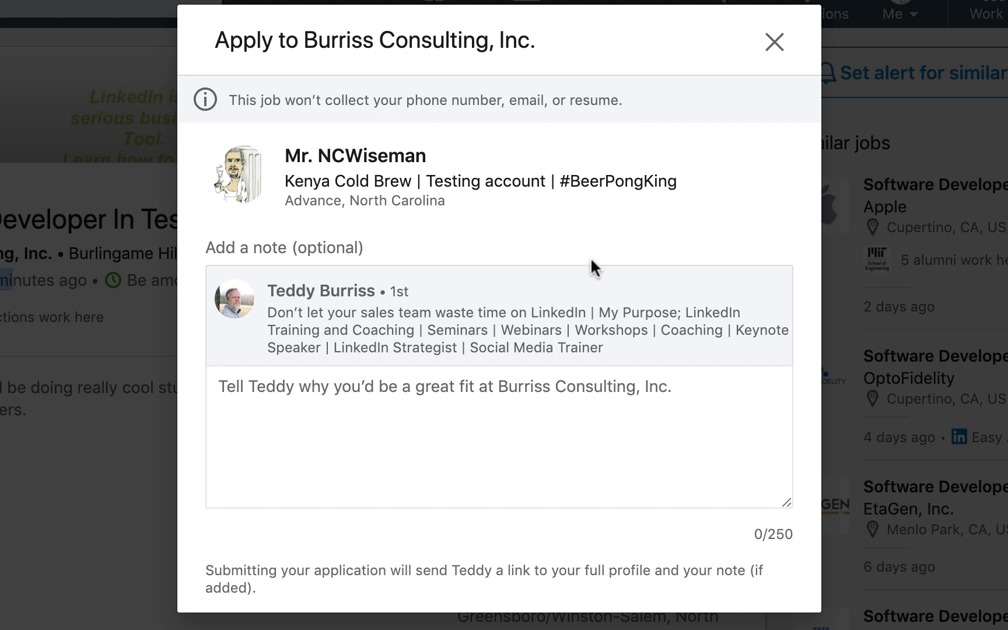
{"action": "left_click", "coordinate": [271, 383]}
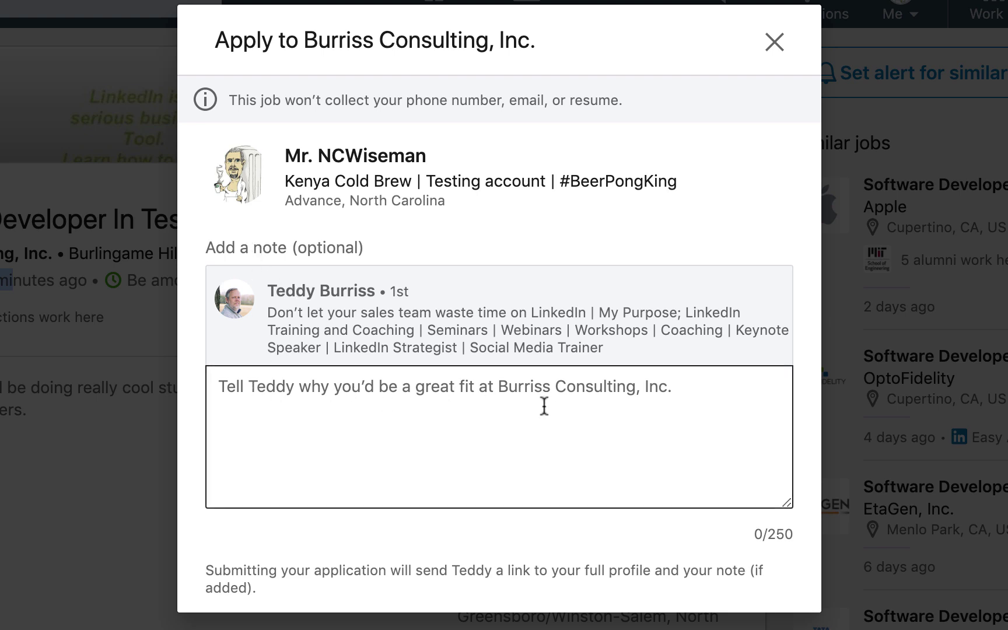
{"action": "scroll", "coordinate": [543, 407], "scroll_direction": "down", "scroll_amount": 2}
{"action": "type", "text": "I think this job is just up my alley."}
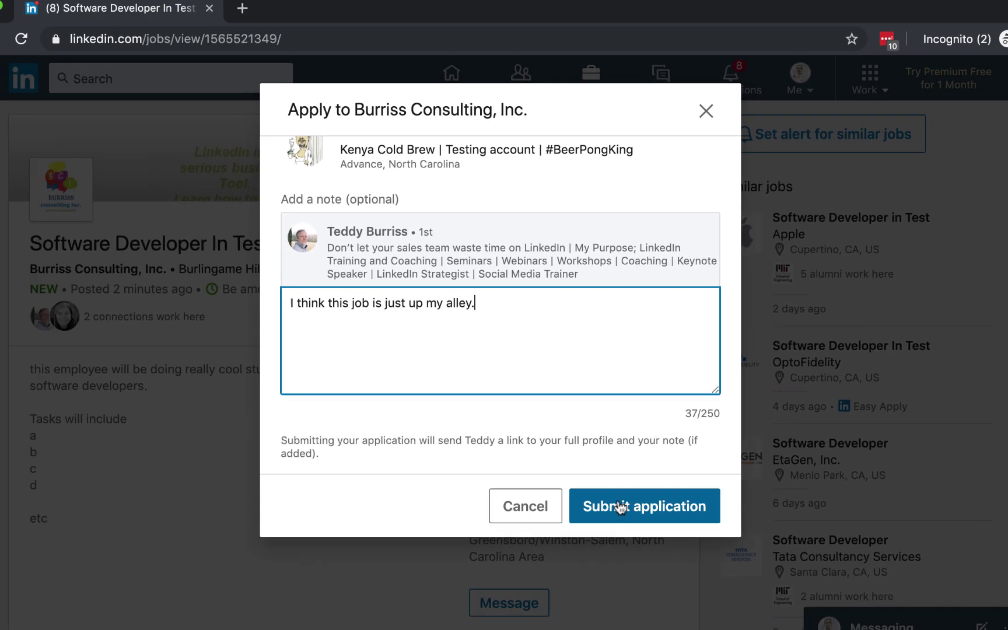
{"action": "left_click", "coordinate": [658, 565]}
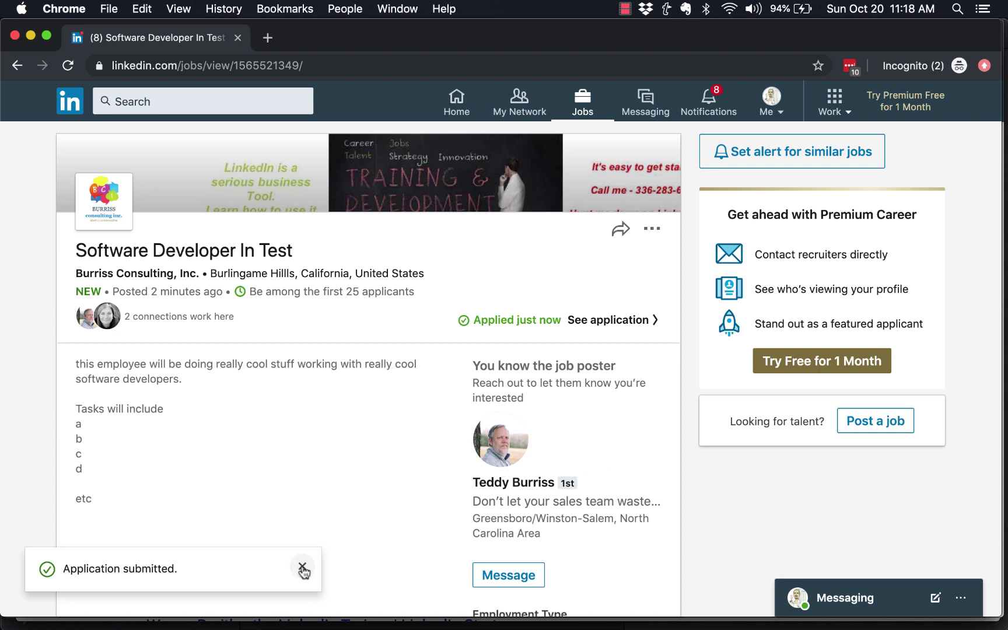
{"action": "left_click", "coordinate": [302, 568]}
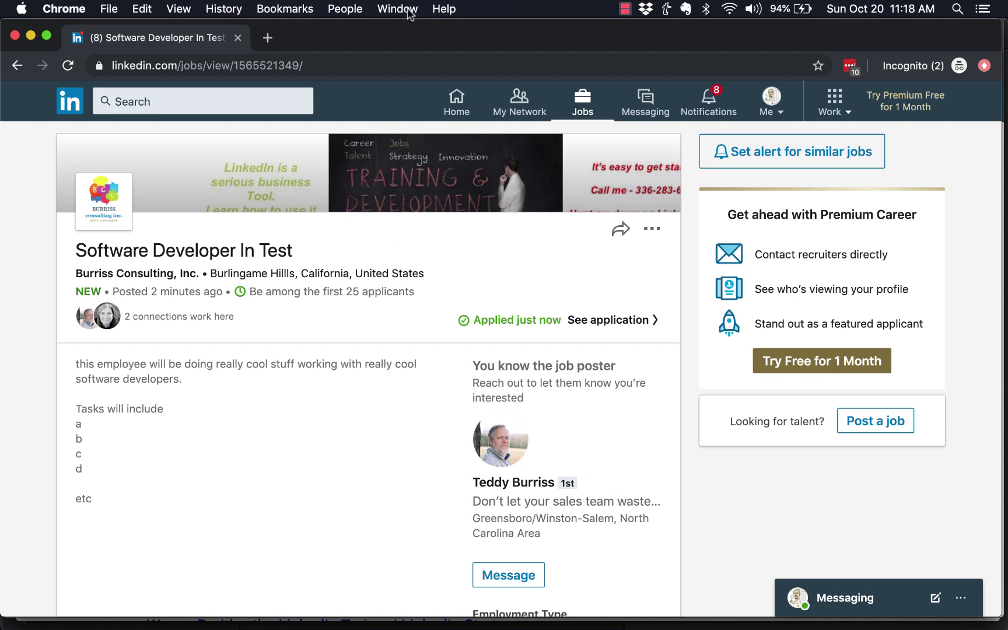
Step: Switch back to the job poster's browser window and open the applicant list from the Jobs dashboard
{"action": "key", "text": "super+grave"}
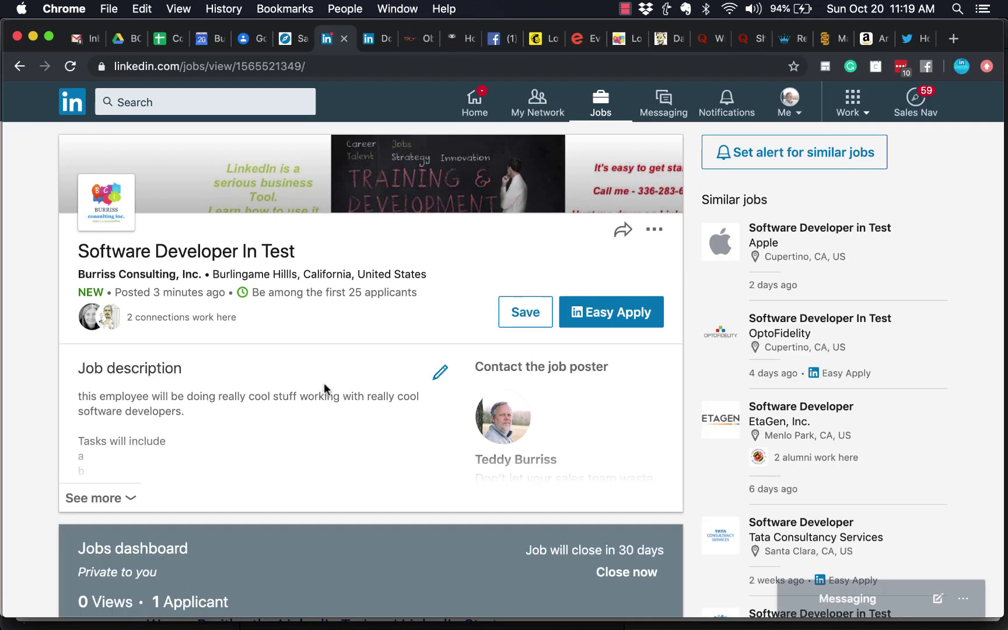
{"action": "scroll", "coordinate": [324, 383], "scroll_direction": "down", "scroll_amount": 3}
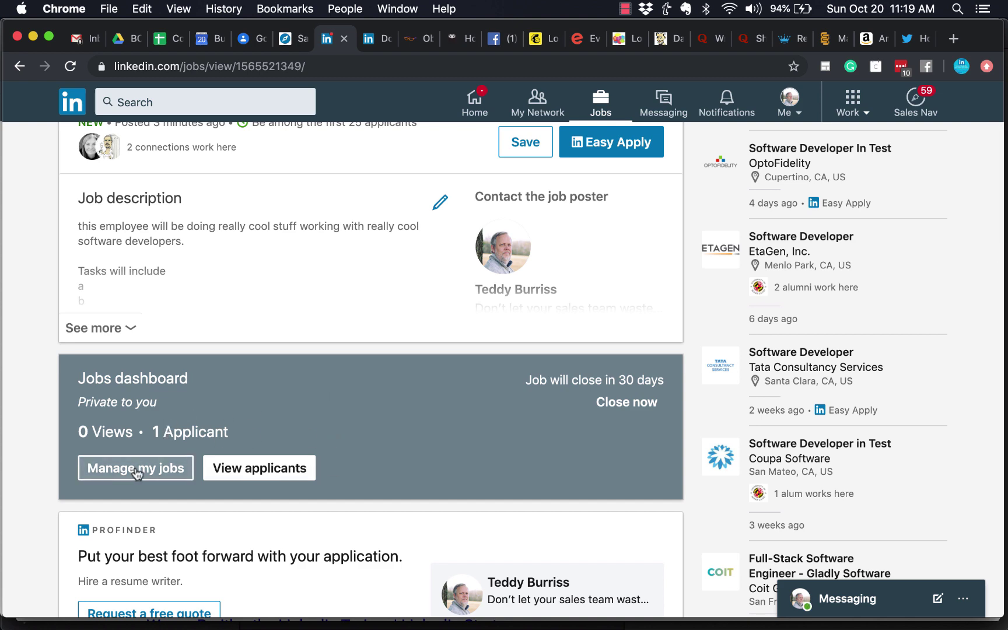
{"action": "left_click", "coordinate": [254, 474]}
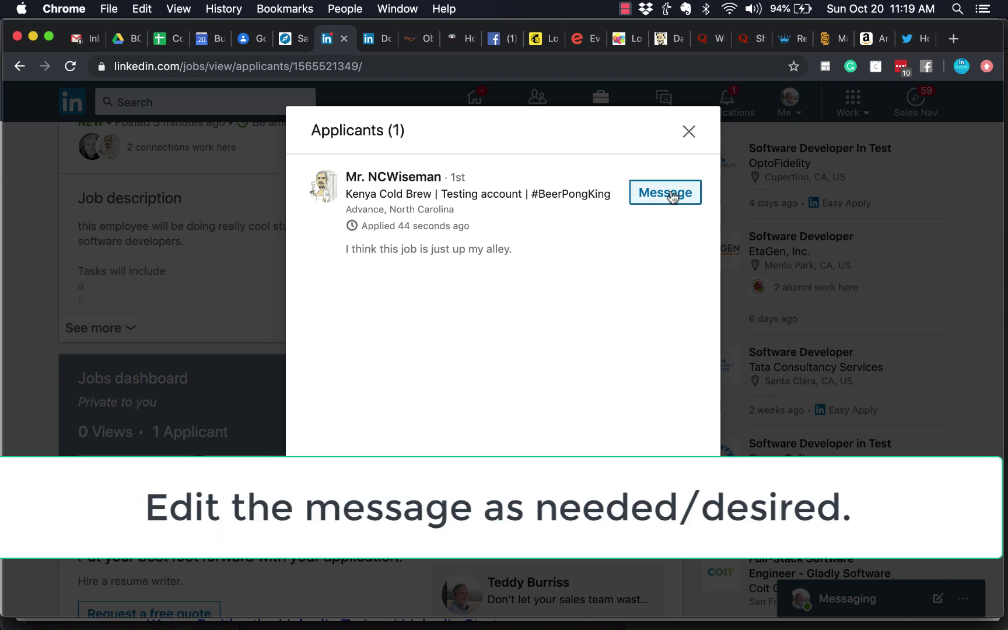
Step: Send the applicant the prefilled message requesting a 30 to 45-minute call, and dismiss the notification
{"action": "left_click", "coordinate": [663, 193]}
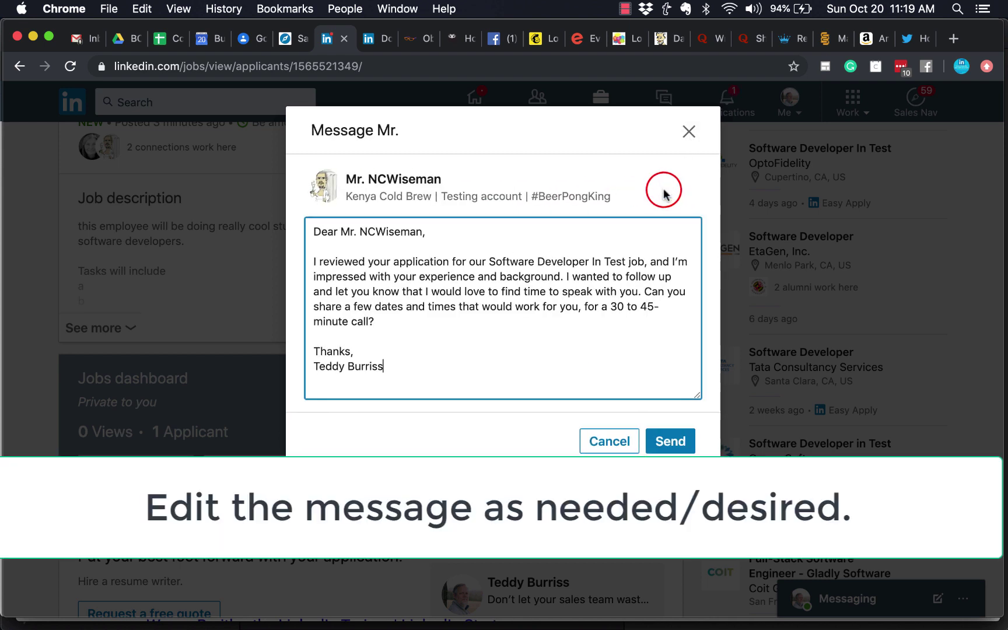
{"action": "left_click", "coordinate": [656, 442]}
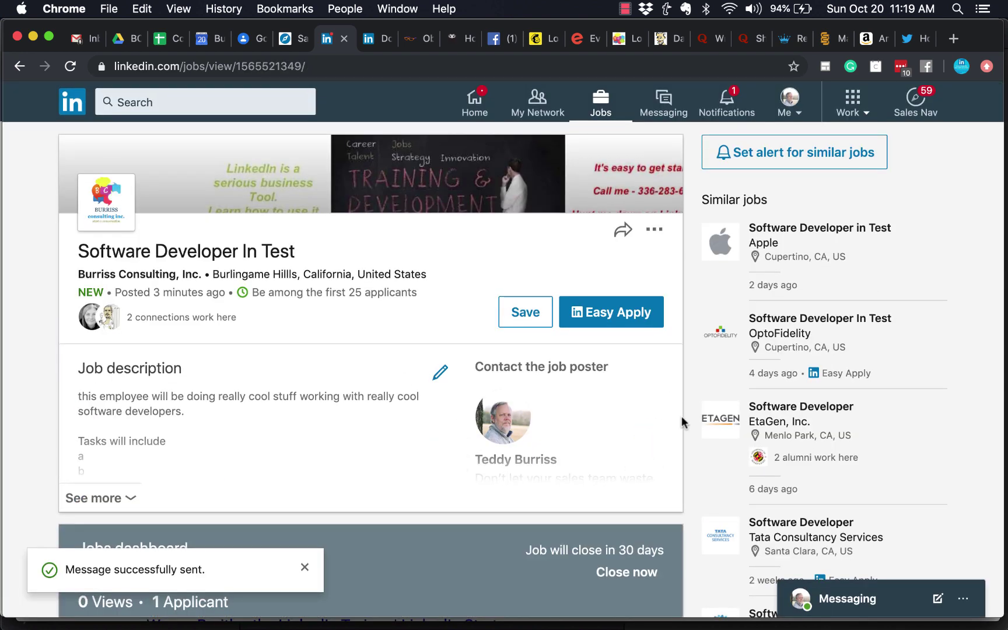
{"action": "left_click", "coordinate": [305, 567]}
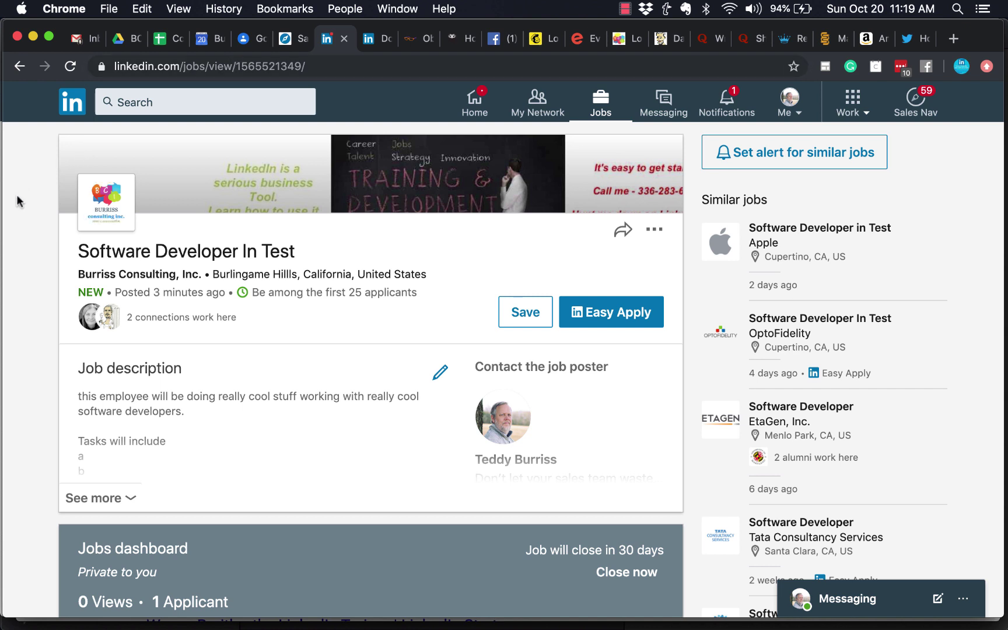
{"action": "left_click_drag", "start_coordinate": [89, 252], "coordinate": [292, 253]}
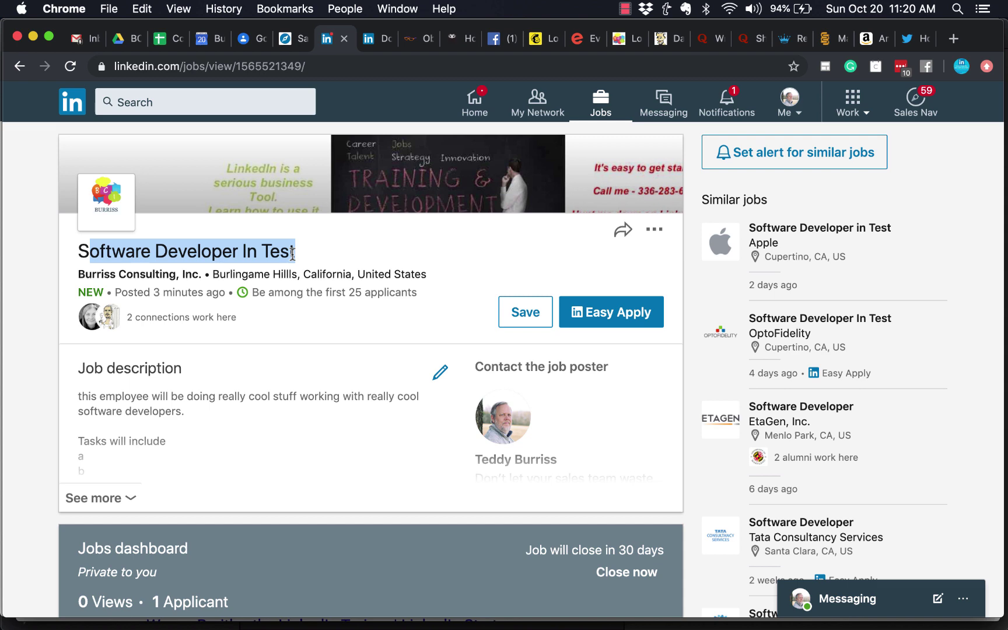